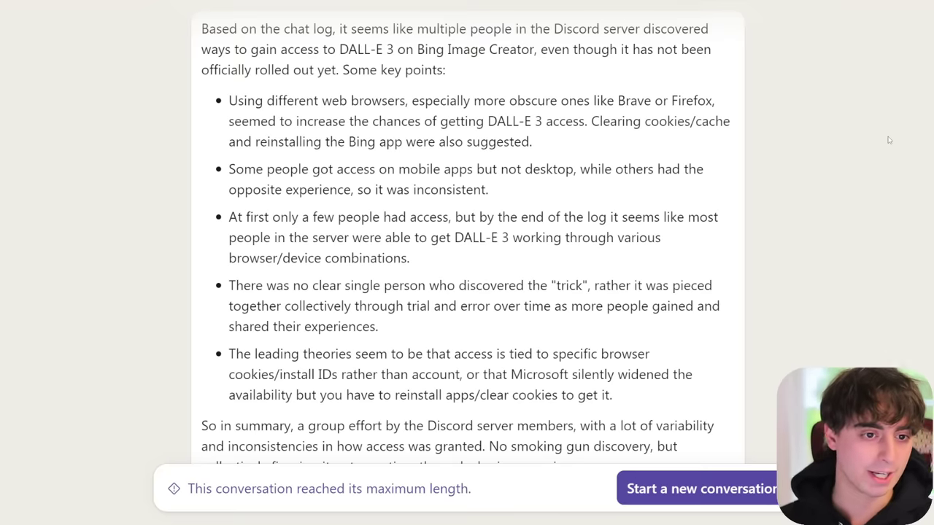
left_click_drag(249, 49, 541, 49)
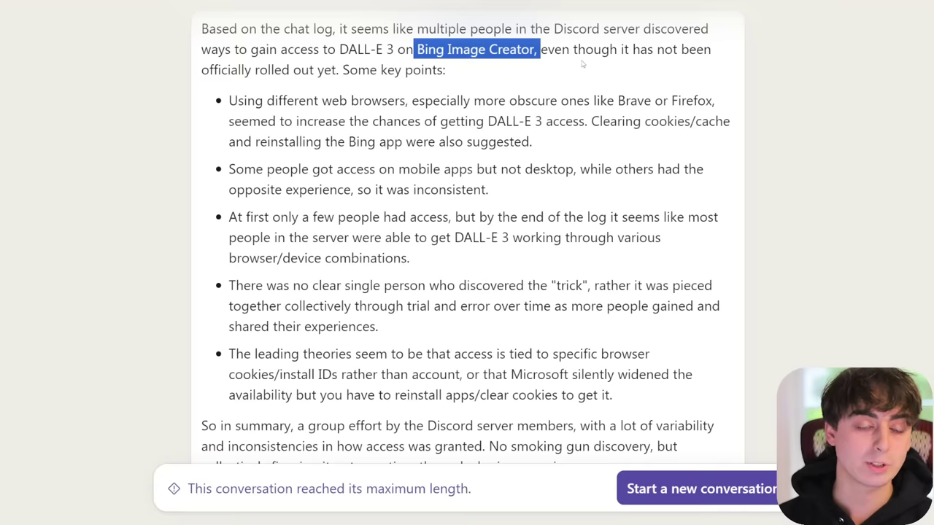
left_click(538, 49)
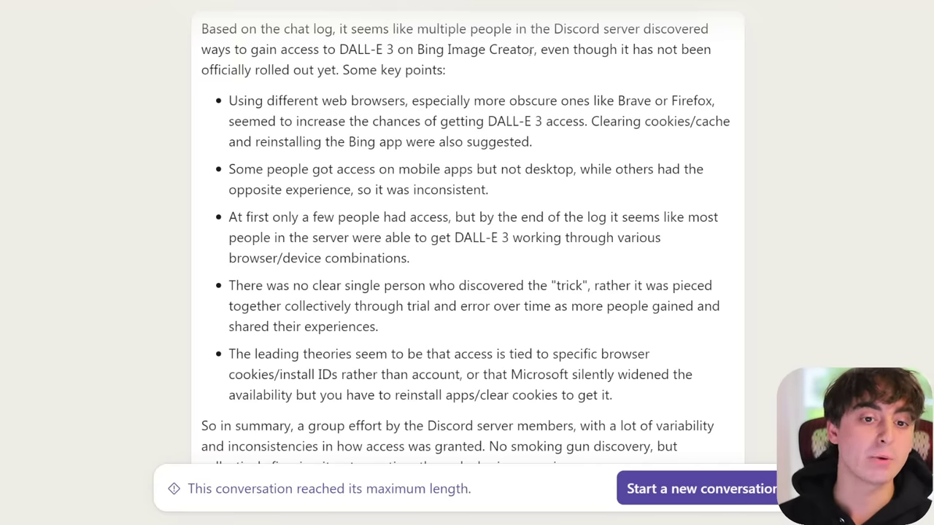
left_click_drag(394, 49, 322, 49)
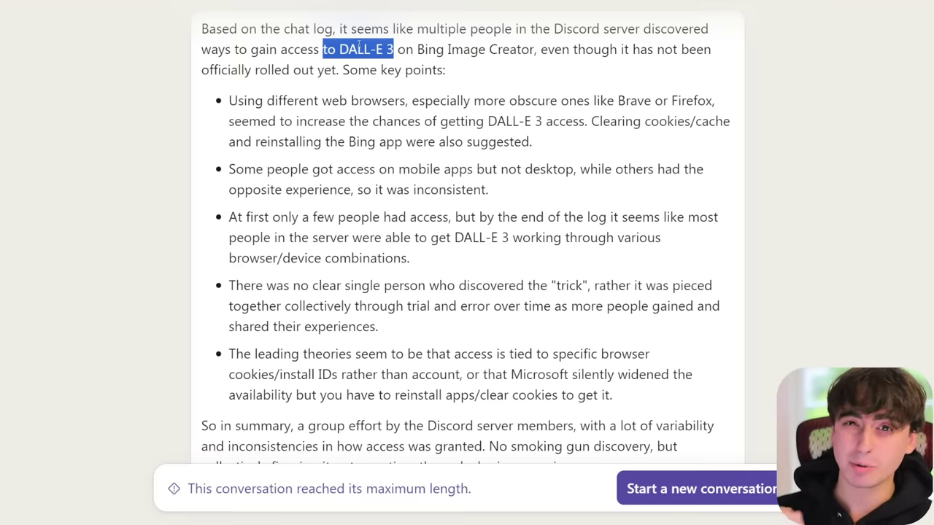
left_click_drag(534, 49, 414, 49)
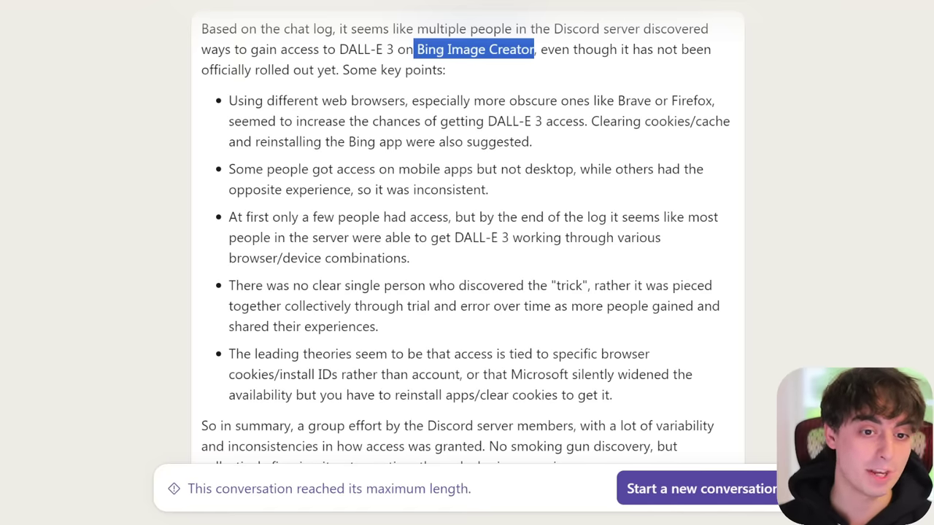
left_click_drag(537, 49, 463, 67)
left_click(466, 67)
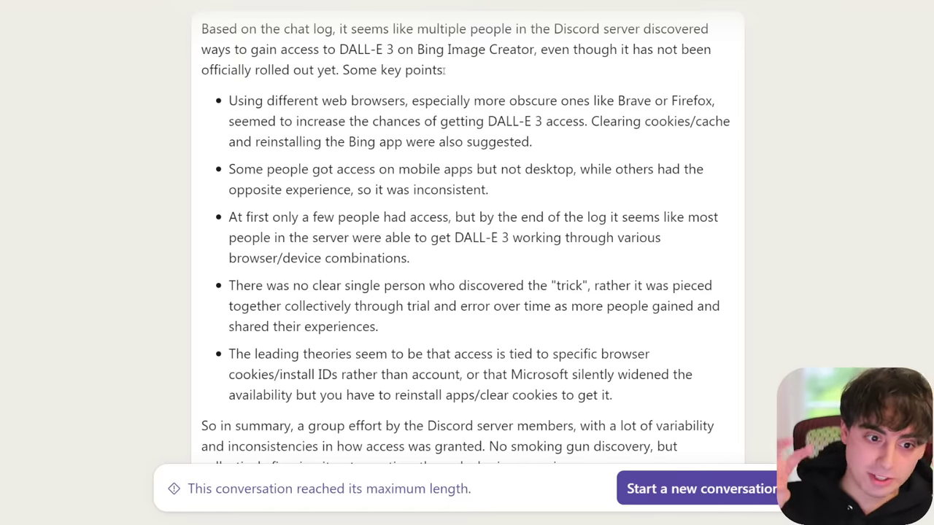
left_click_drag(417, 49, 536, 46)
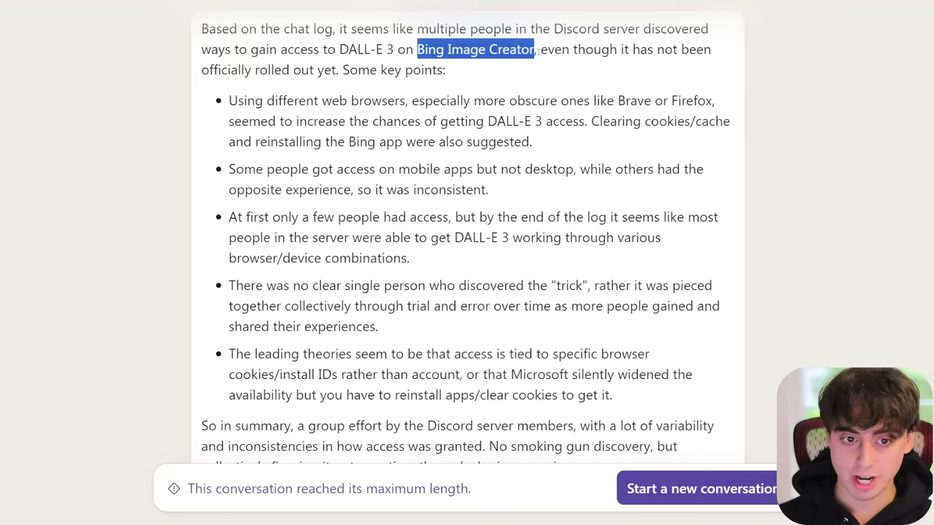
left_click_drag(229, 101, 592, 101)
left_click(674, 104)
left_click_drag(715, 102, 611, 103)
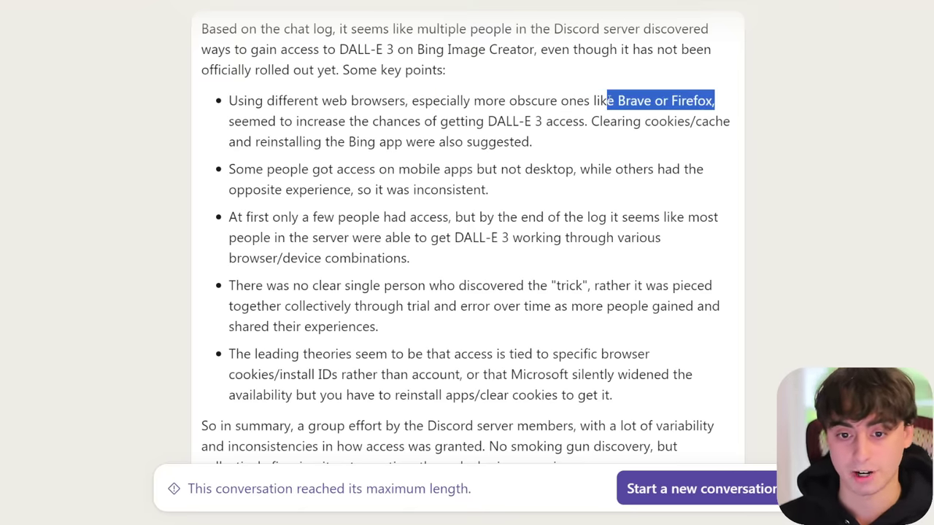
left_click(702, 108)
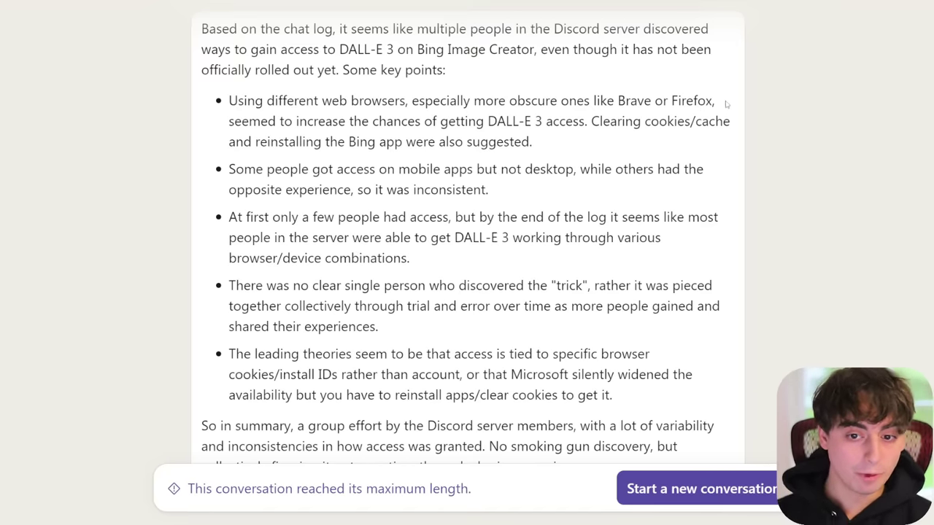
left_click_drag(726, 105, 607, 102)
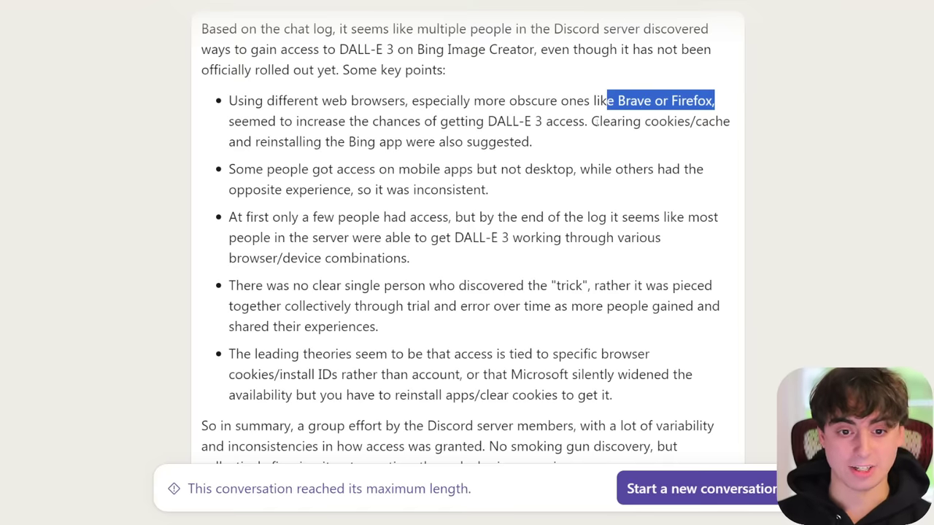
left_click_drag(559, 122, 488, 122)
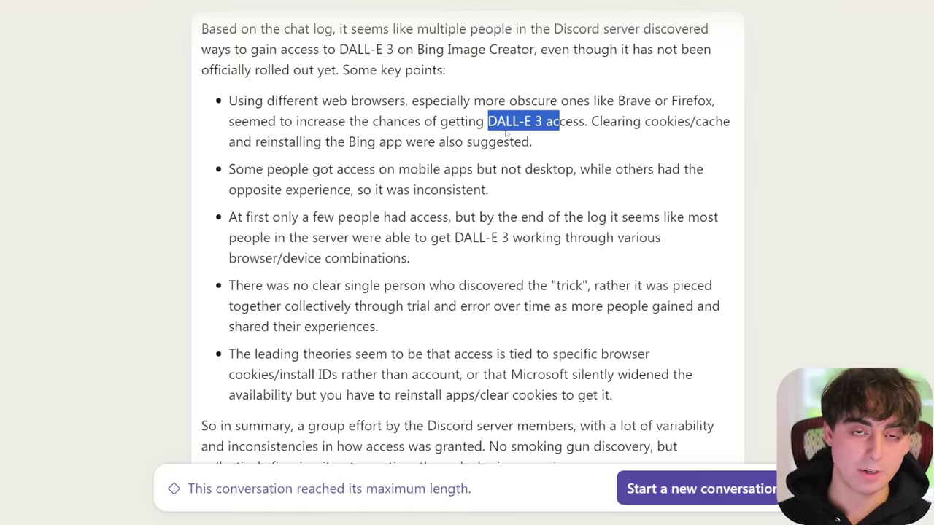
left_click(462, 153)
left_click_drag(644, 103, 719, 105)
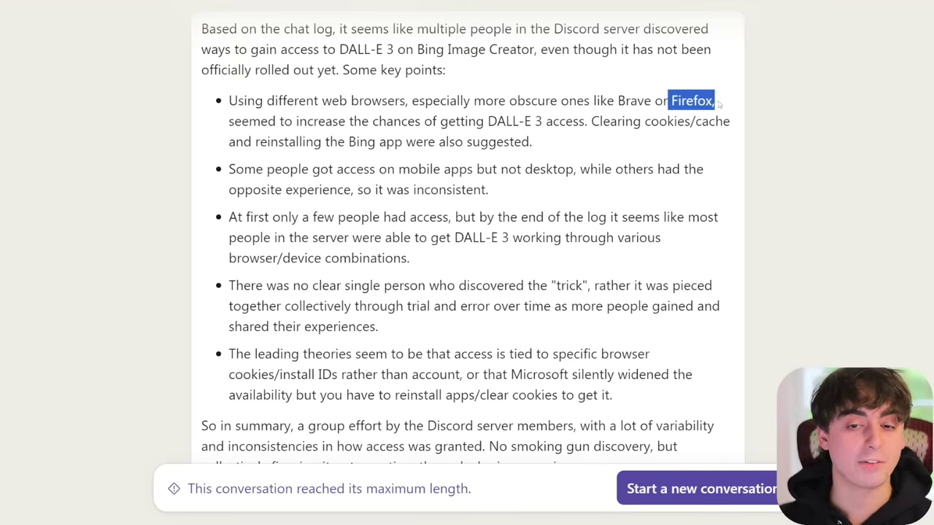
left_click_drag(591, 122, 731, 123)
left_click_drag(255, 142, 422, 135)
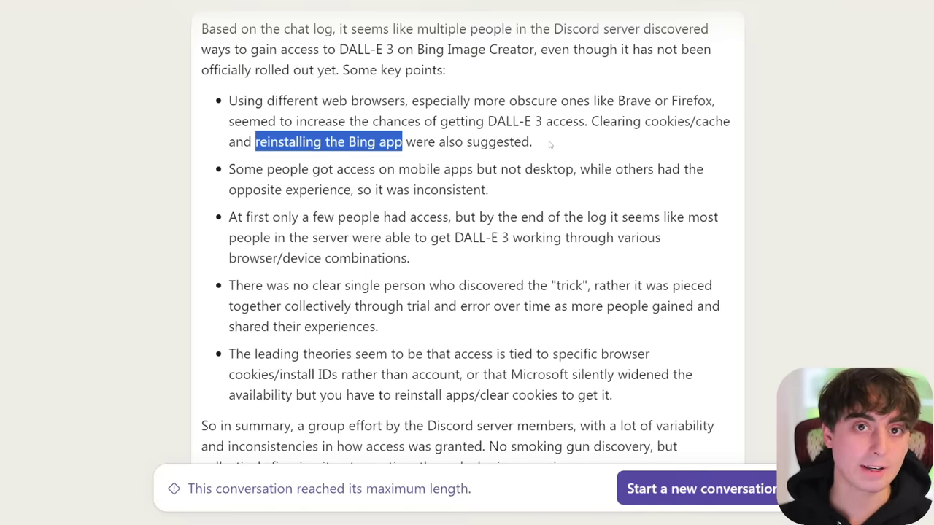
left_click_drag(548, 143, 231, 98)
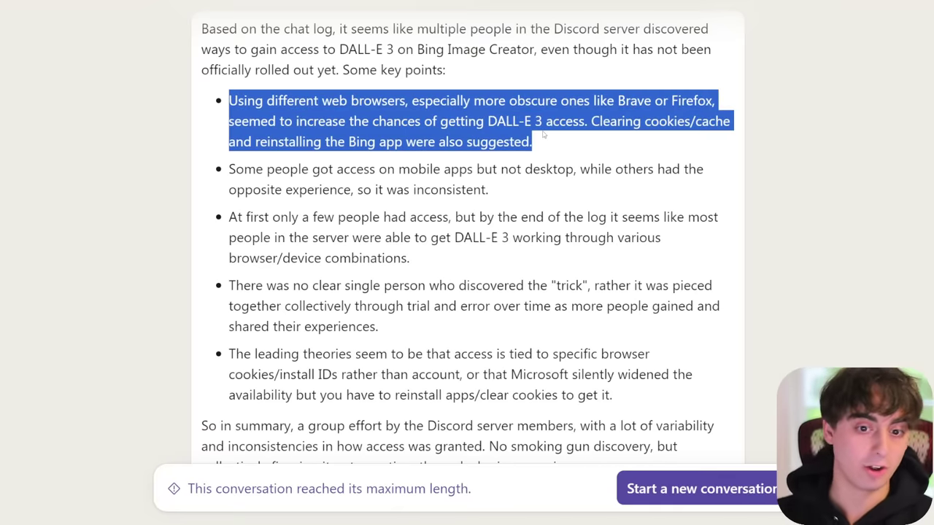
left_click(270, 173)
left_click_drag(378, 169, 678, 197)
left_click(678, 197)
left_click_drag(509, 191, 229, 102)
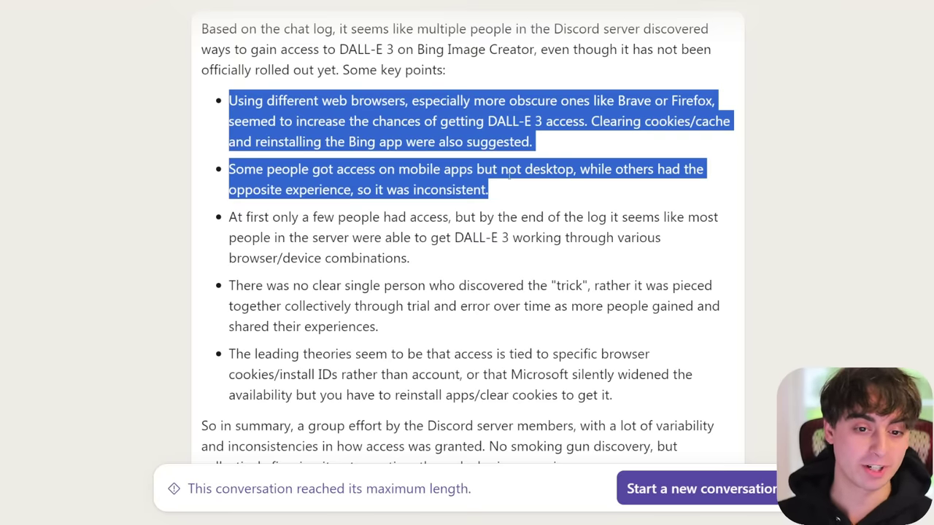
left_click_drag(229, 286, 594, 286)
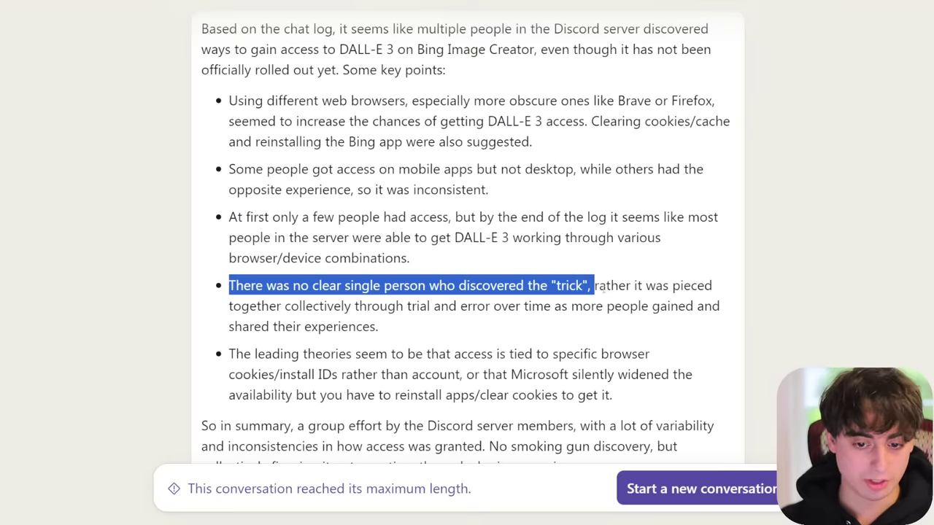
left_click_drag(229, 307, 723, 312)
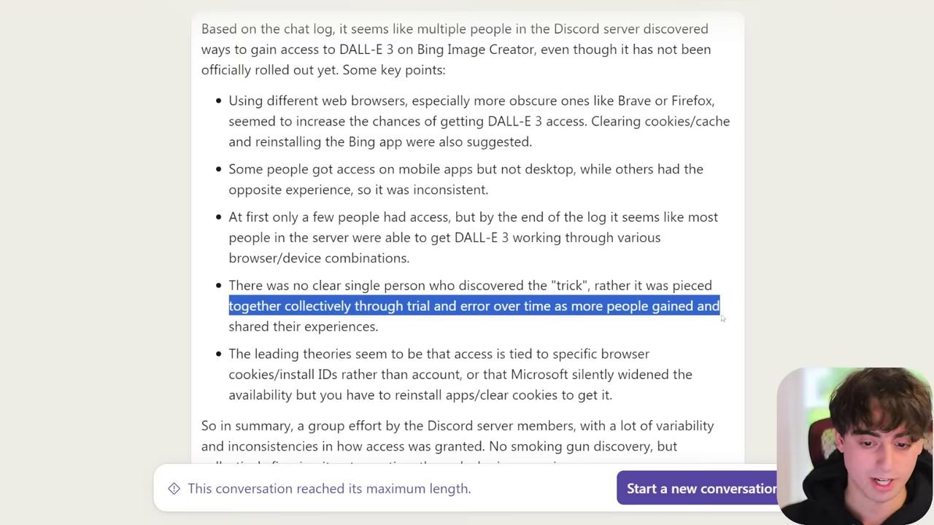
left_click_drag(235, 354, 646, 354)
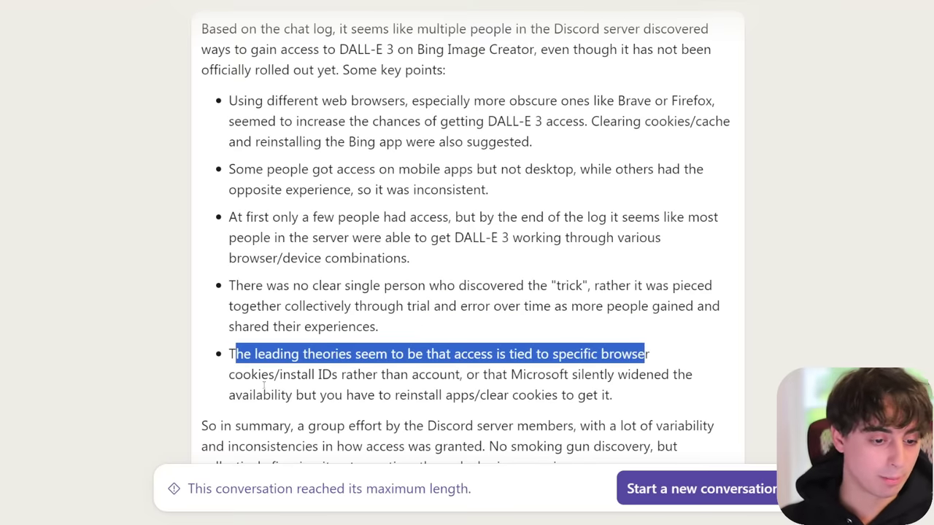
left_click_drag(275, 374, 348, 375)
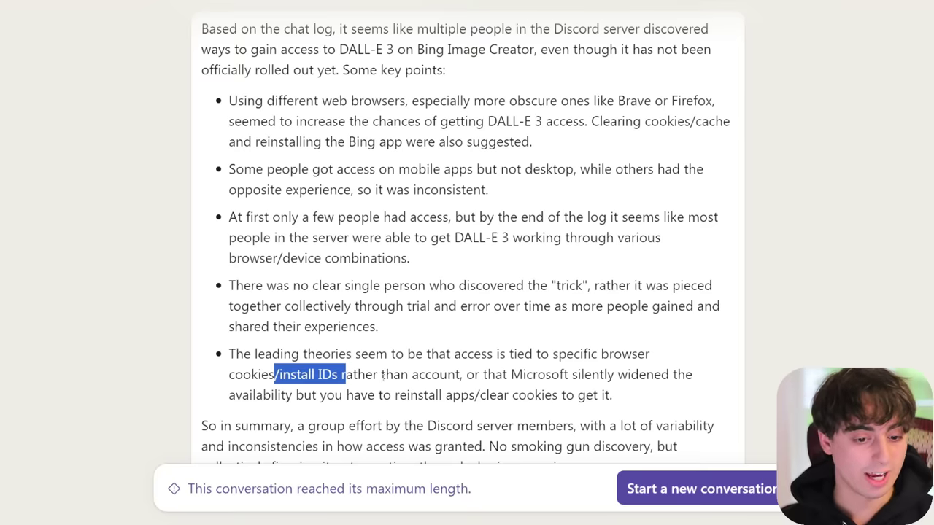
left_click_drag(411, 374, 575, 377)
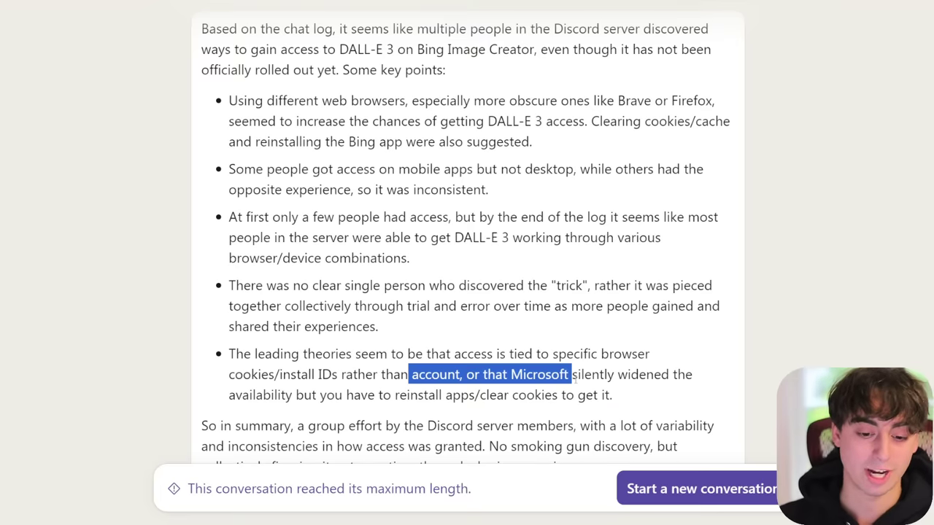
left_click(601, 376)
scroll(637, 360, "down", 2)
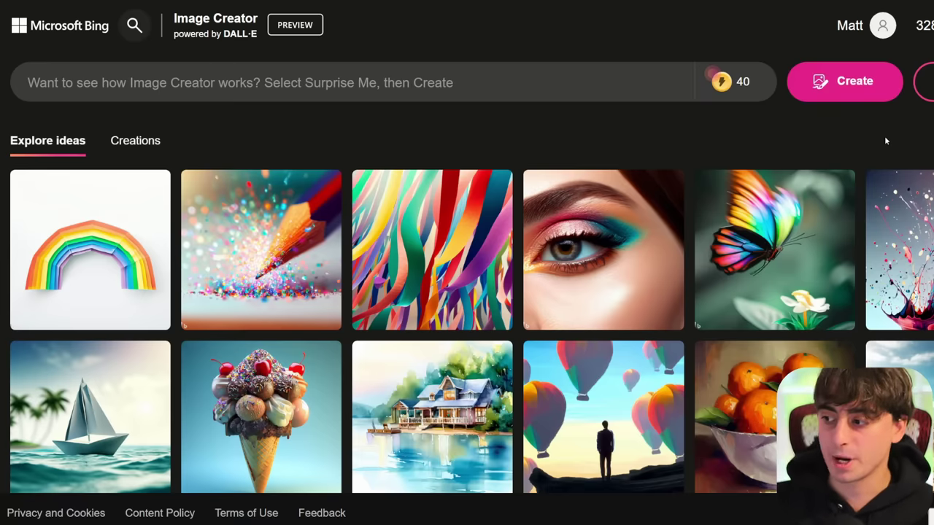
Paste the SpongeBob-holding-a-subscribe-sign prompt and generate four images
left_click(605, 78)
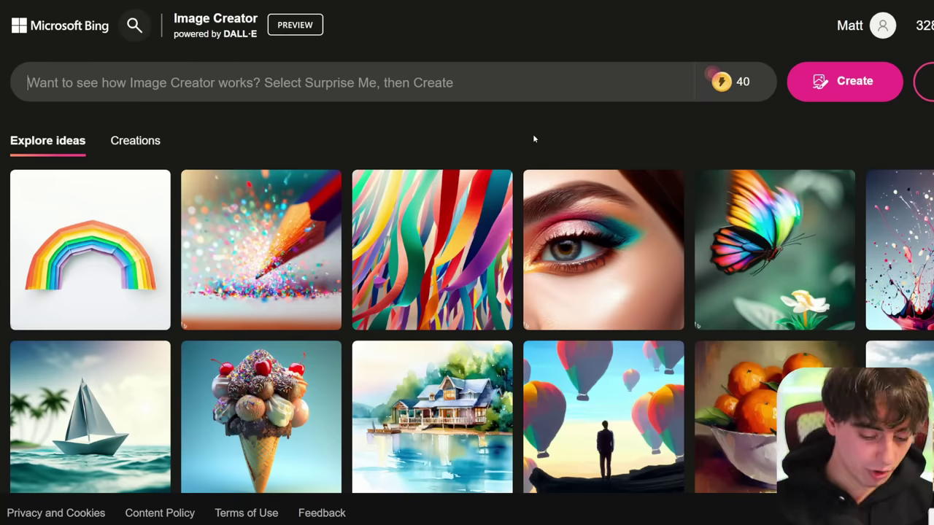
type("Photo of spongebob holding a sign that says subscribe to mattvidpro ai")
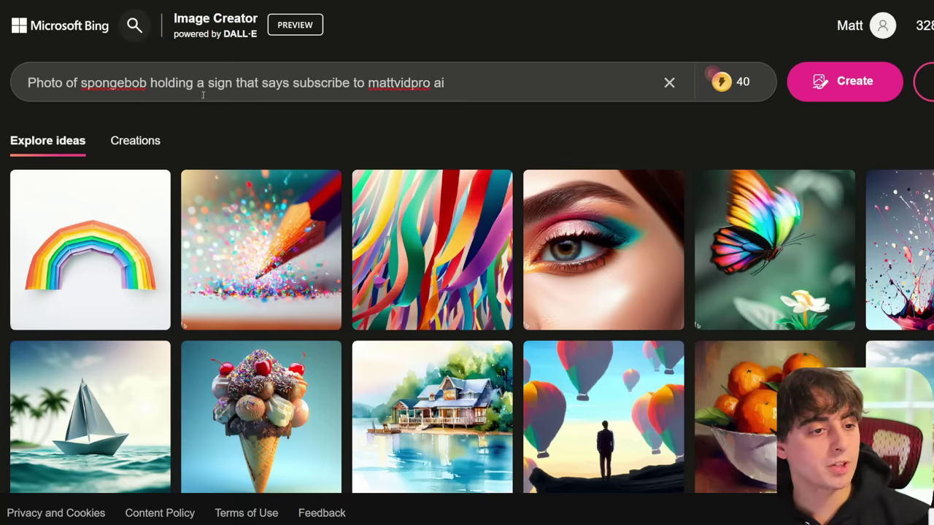
left_click(839, 92)
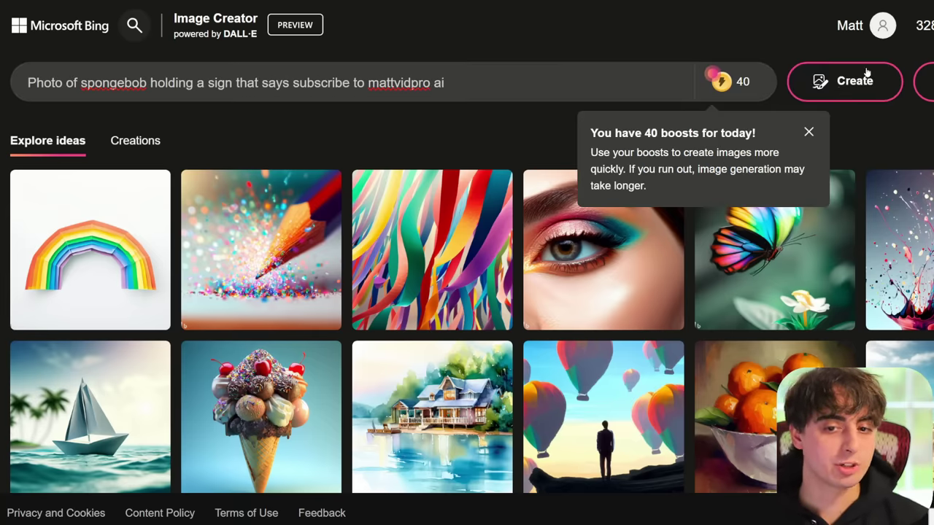
left_click(845, 81)
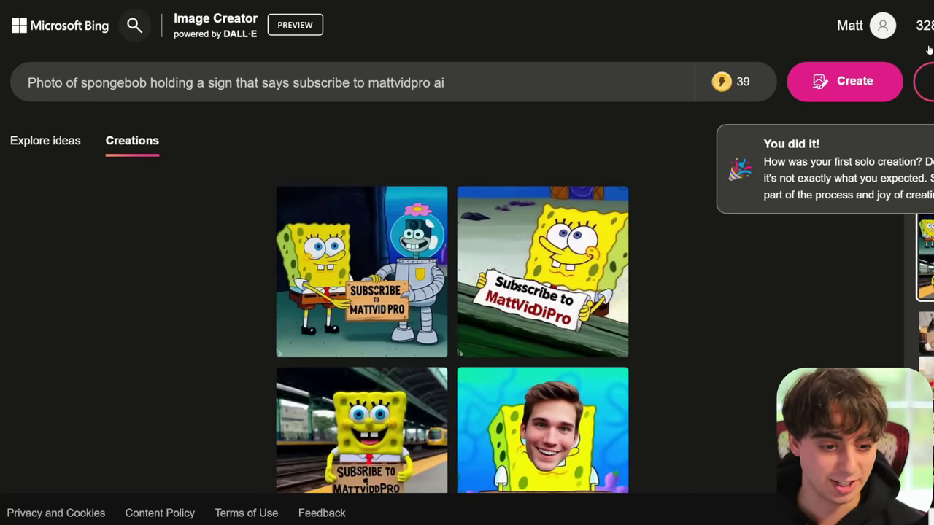
Scroll through the four generated SpongeBob subscribe-sign images
scroll(699, 234, "down", 1)
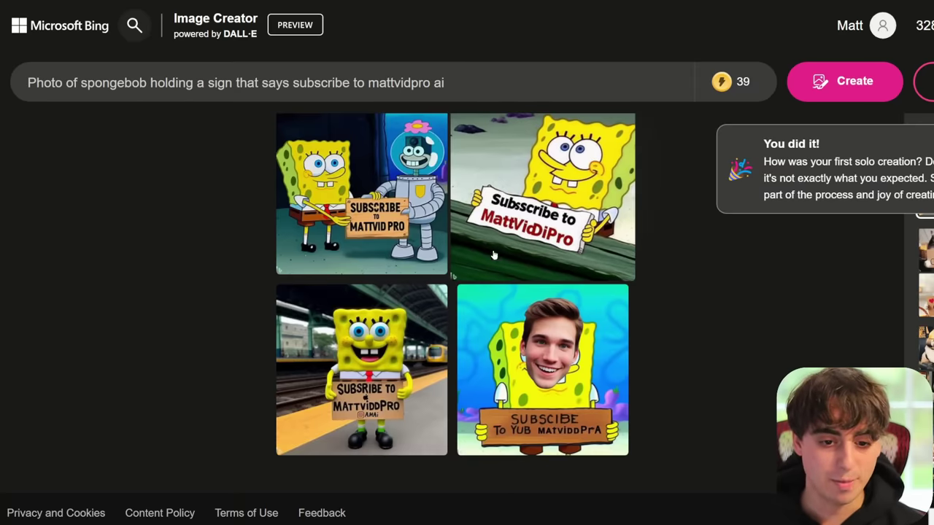
scroll(711, 350, "up", 1)
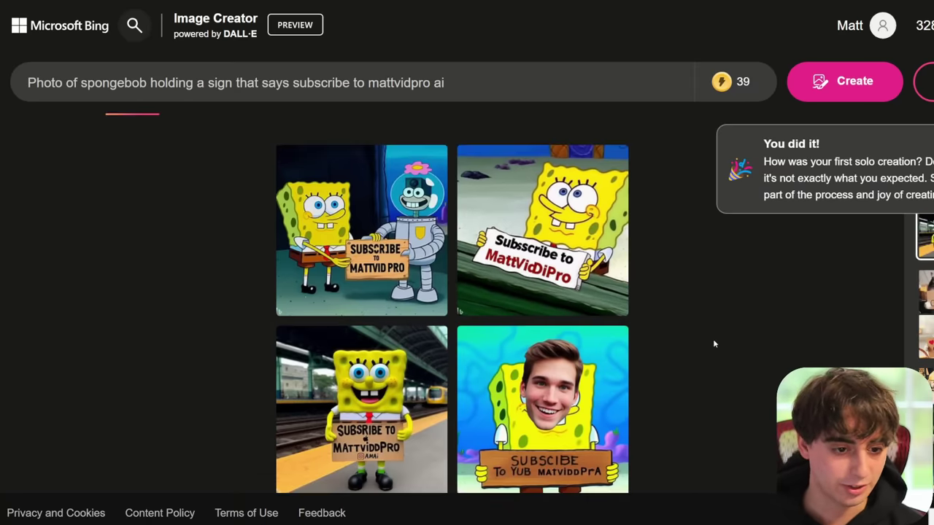
scroll(400, 286, "down", 1)
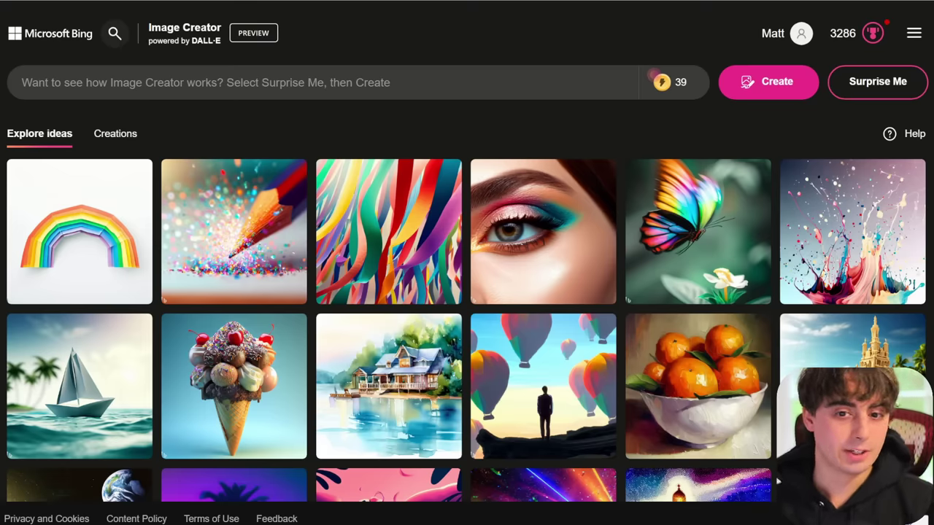
Paste the cute 3D lemon beach prompt with its lemonade speech bubble and generate images
left_click(426, 82)
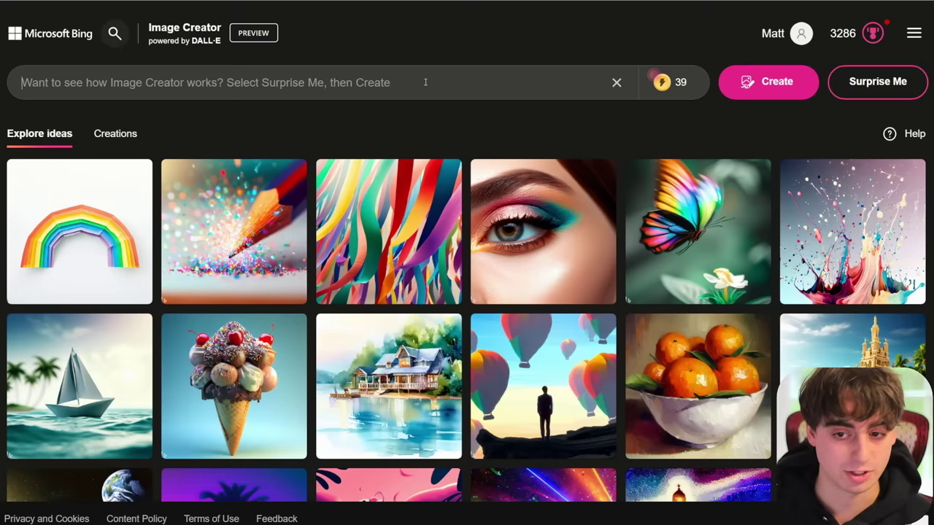
mouse_move(659, 80)
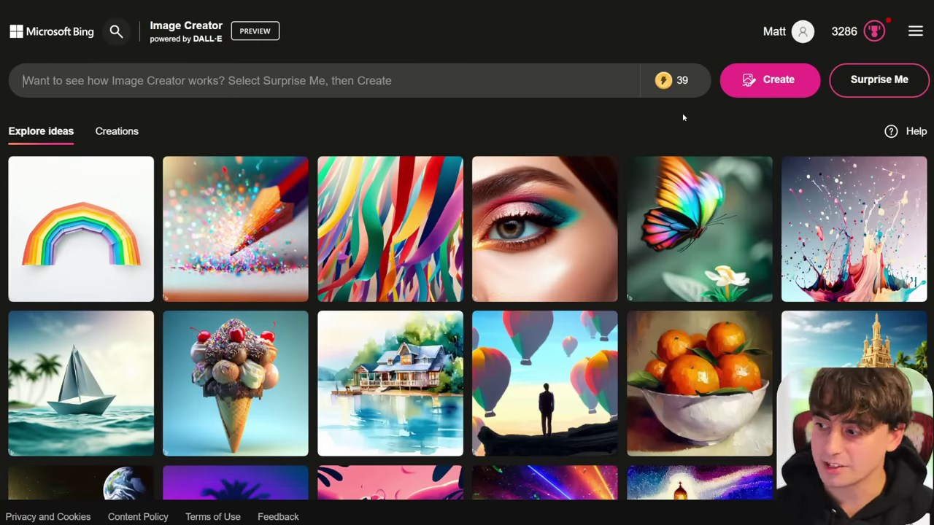
left_click(88, 88)
key("ctrl+v")
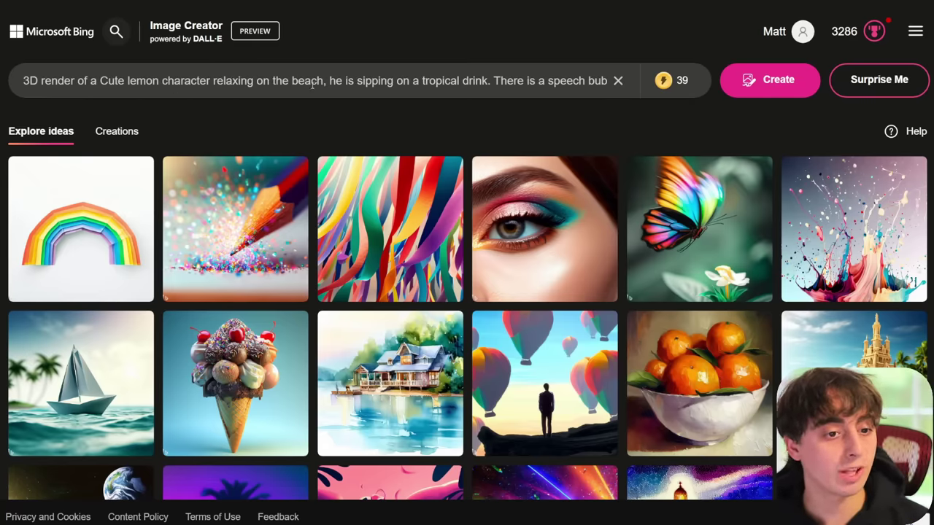
left_click_drag(493, 86, 553, 86)
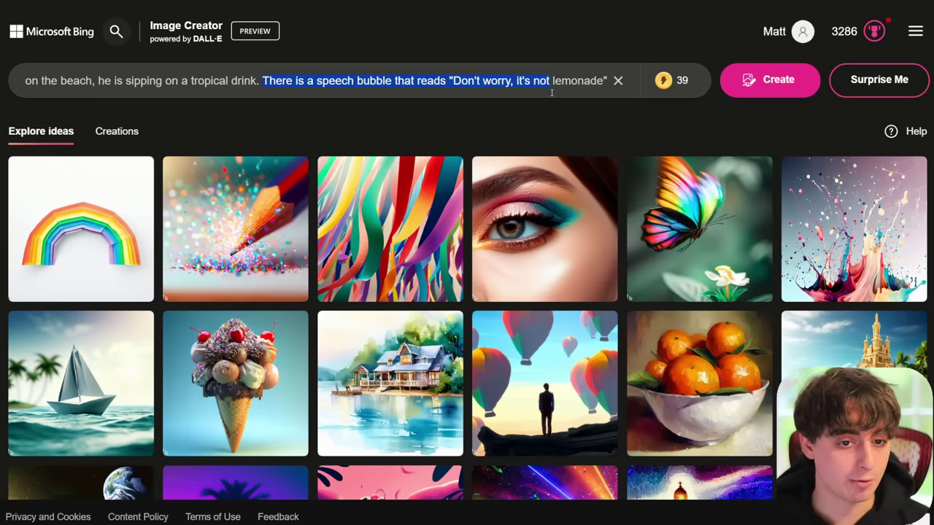
left_click(571, 82)
left_click(800, 93)
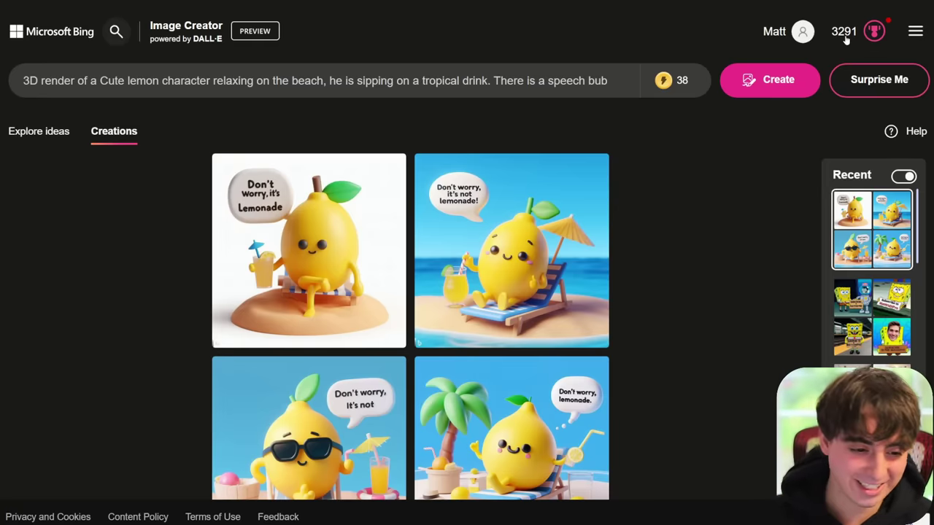
Open the top-right beach-umbrella lemon image in the full-size detail view
scroll(532, 197, "down", 1)
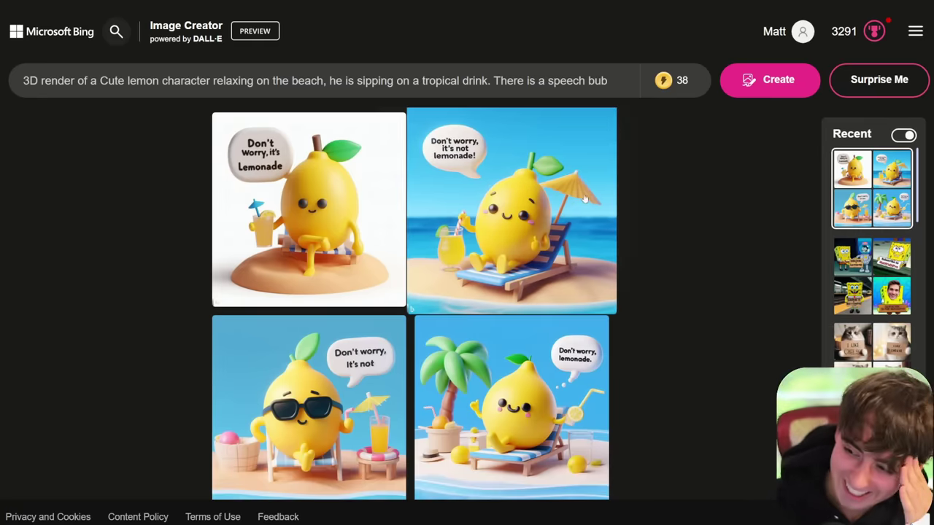
left_click(555, 220)
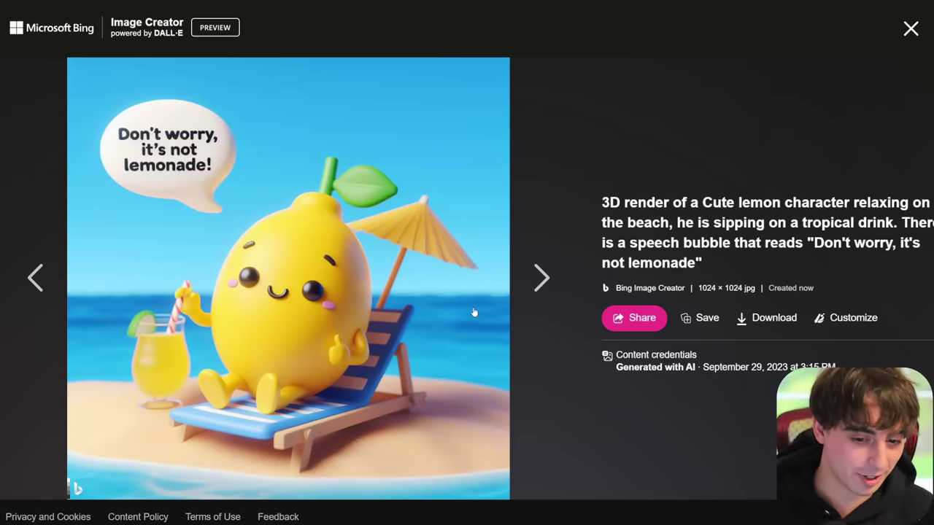
Browse the sunglasses, palm-tree and white-background lemon images, then close the viewer
left_click(543, 280)
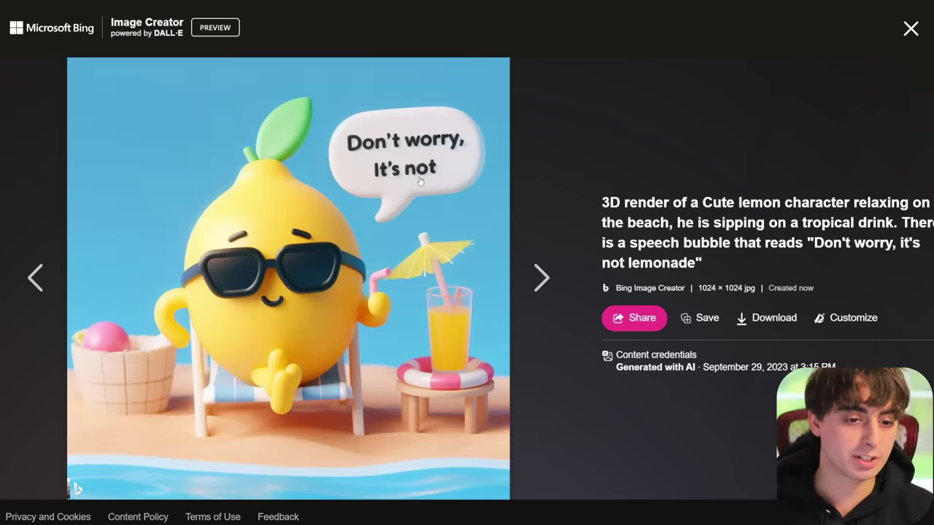
key("Right")
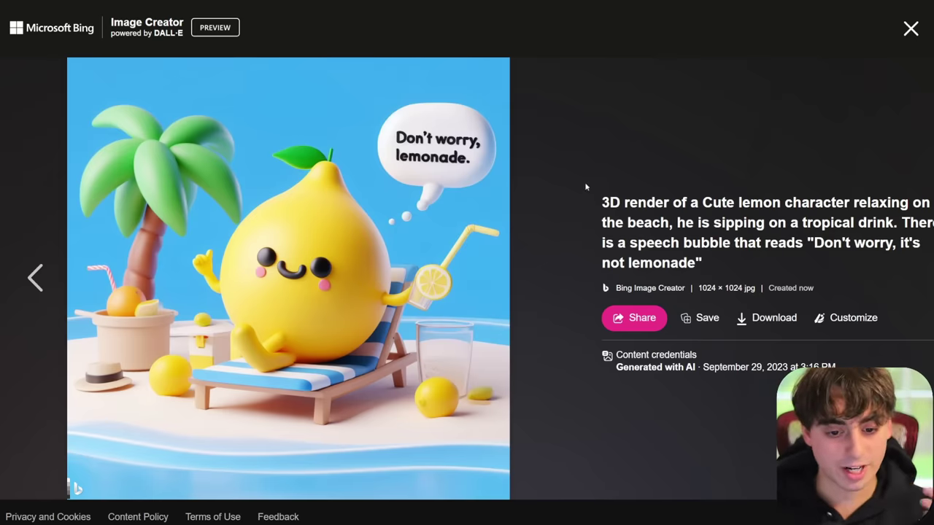
left_click(44, 273)
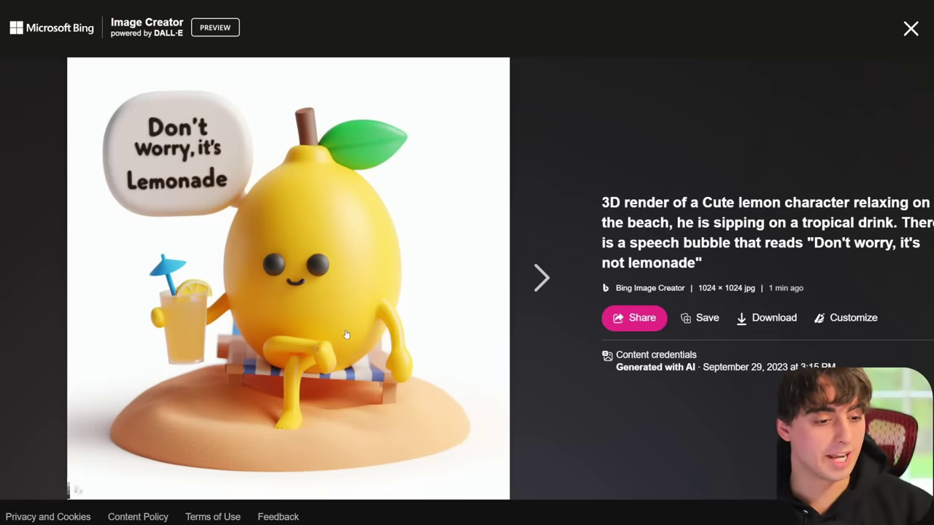
left_click(911, 28)
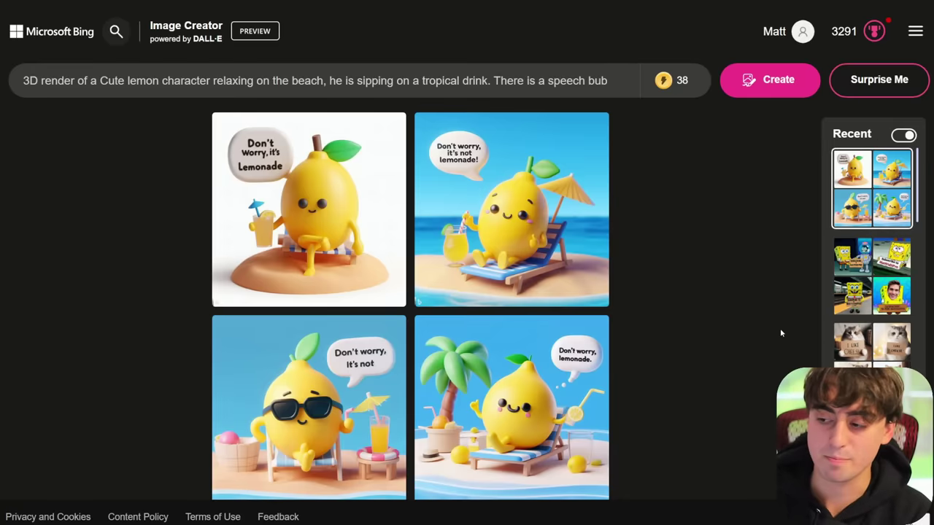
Paste the close-up stock photo prompt of a tabby cat in police uniform
scroll(777, 331, "down", 1)
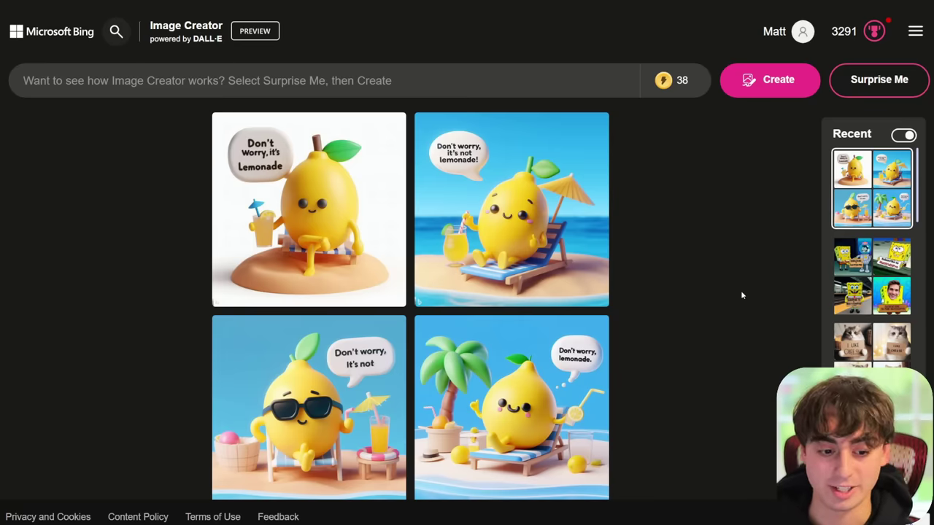
left_click(605, 83)
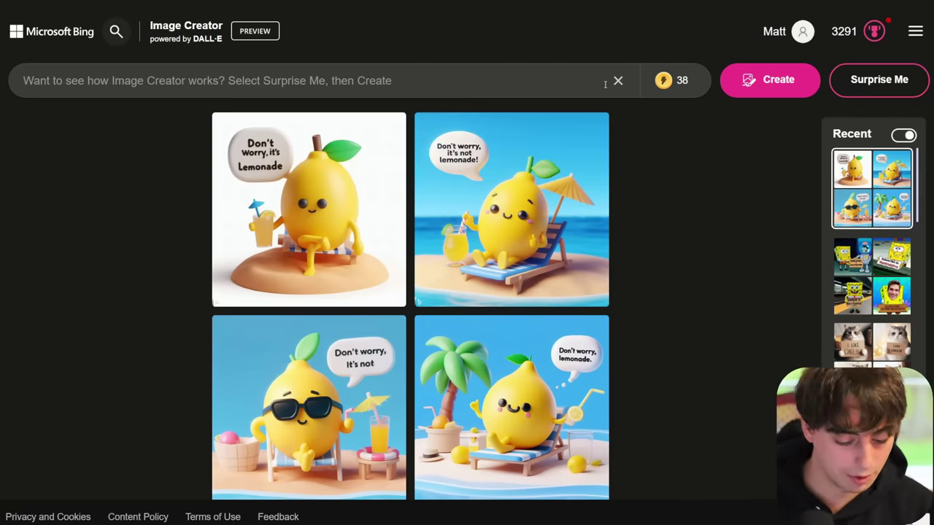
type("close up photo of a tabby cat in a police uniform, stock photo")
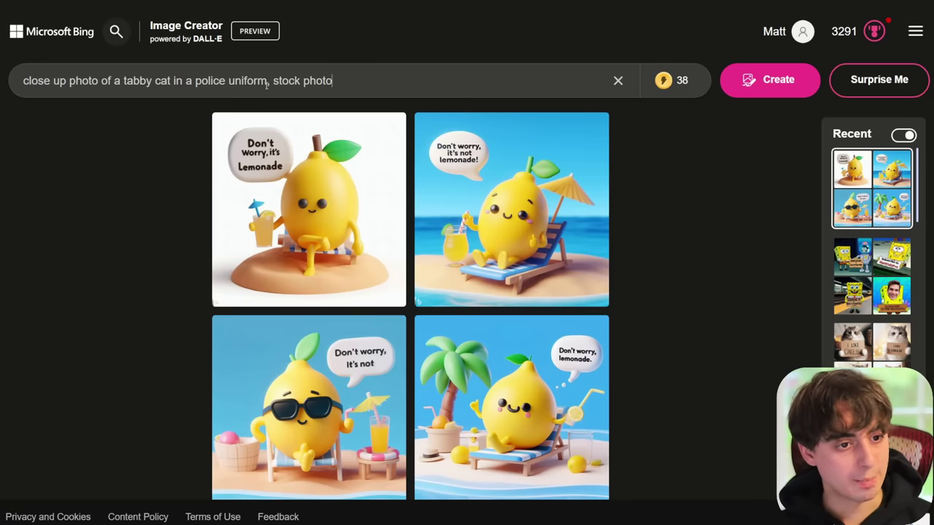
Generate the police tabby cats and view all four full size, ending on the POLICE vest cat
left_click(779, 79)
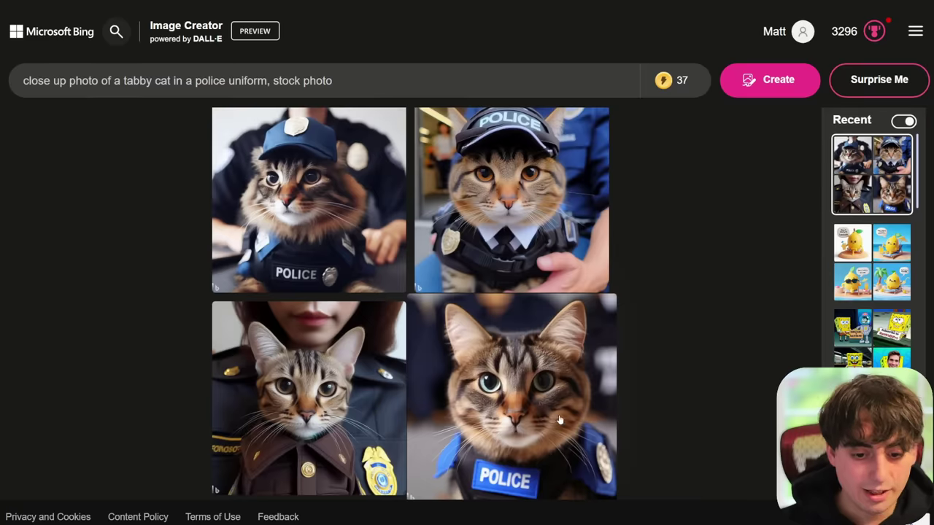
left_click(329, 182)
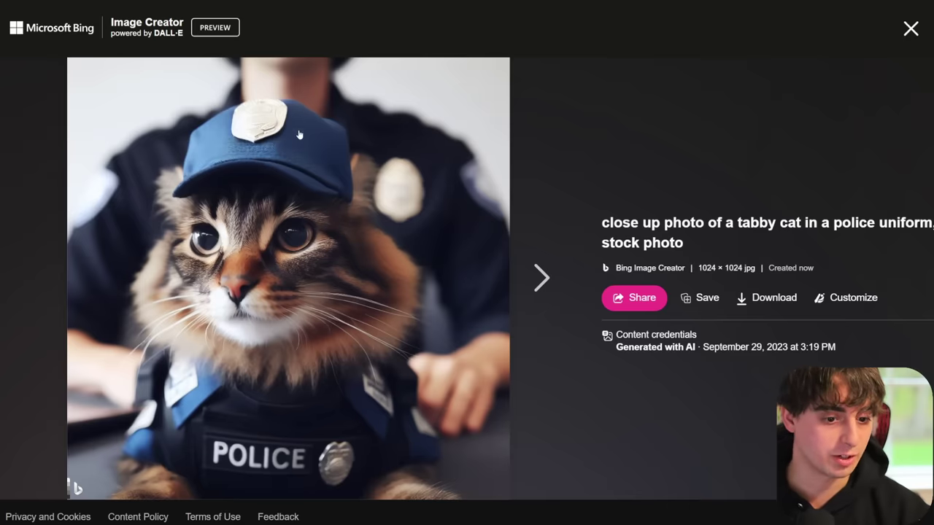
key("Right")
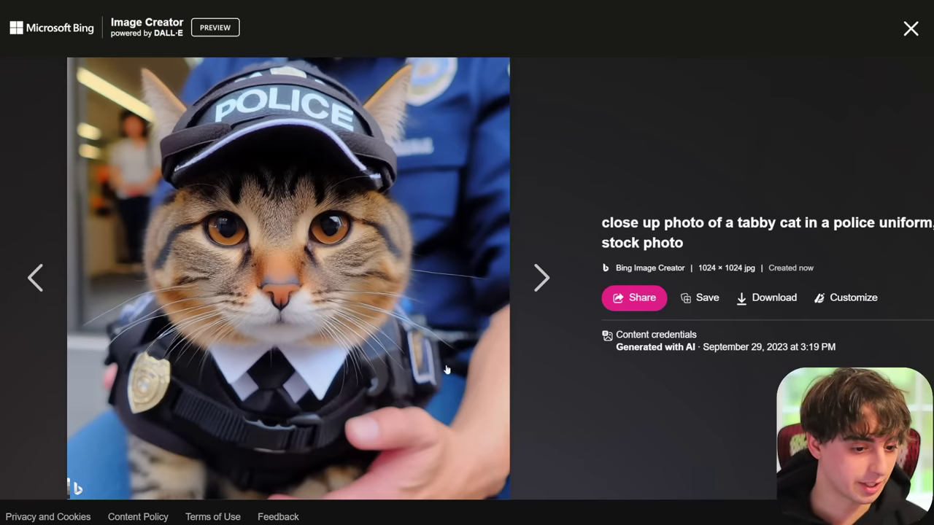
left_click(532, 285)
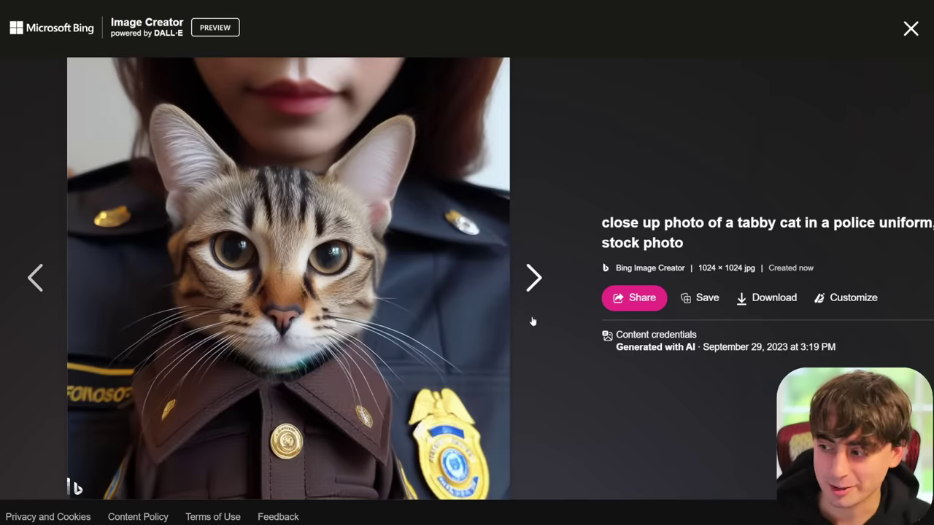
left_click(534, 292)
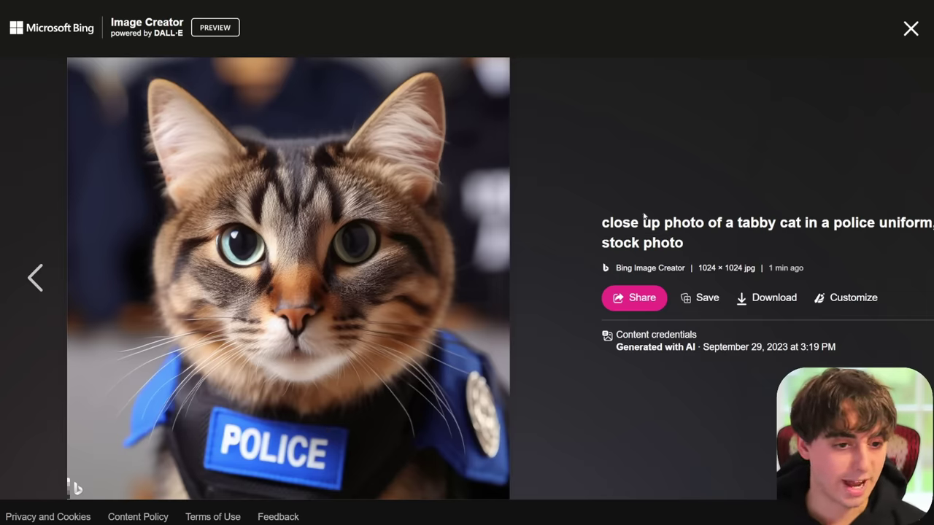
left_click(912, 28)
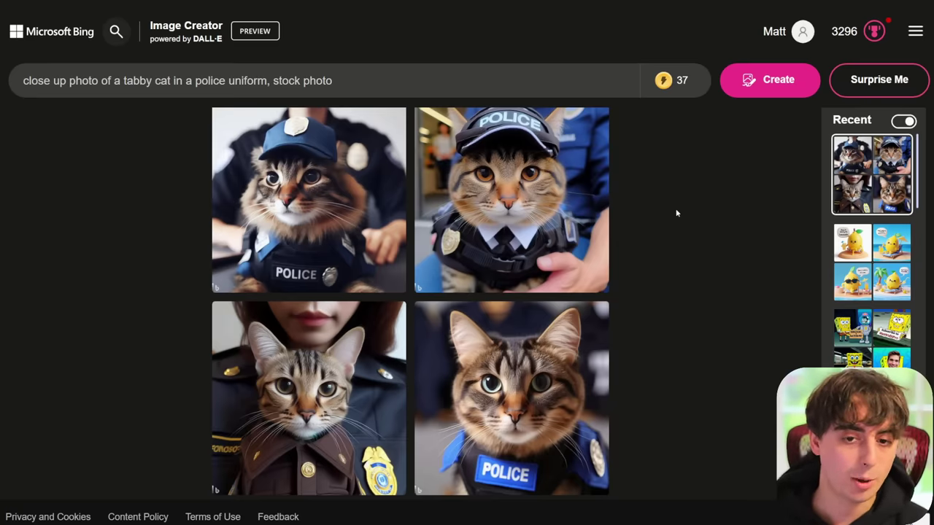
Replace the cat prompt with 'frog meme' and generate the grumpy Monday frog images
left_click(621, 81)
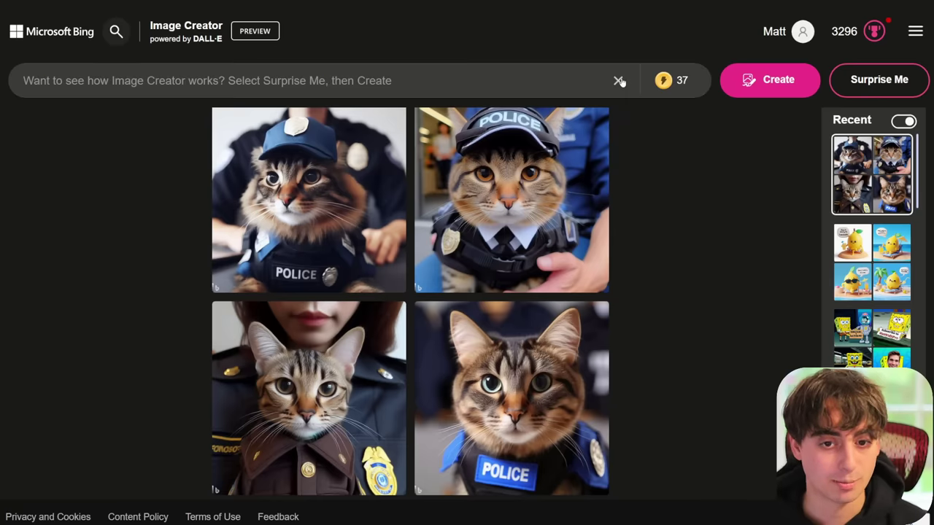
left_click(754, 95)
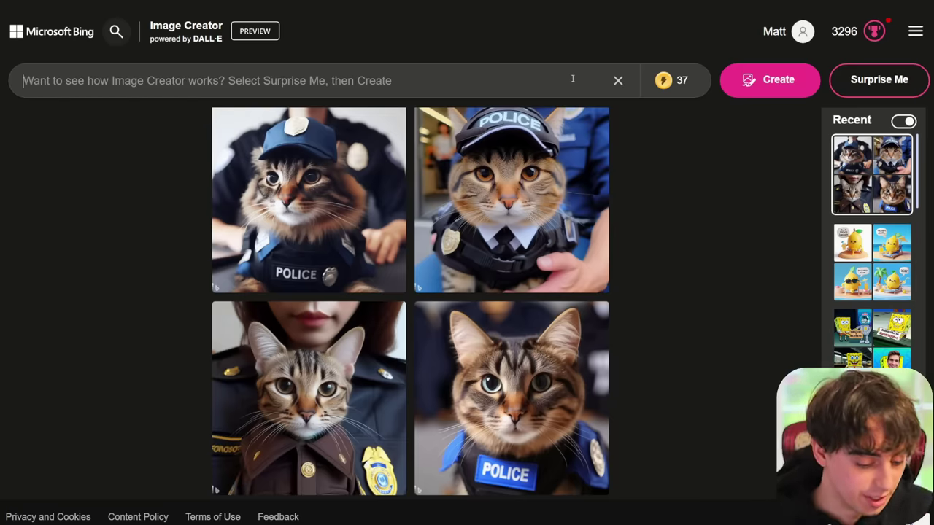
type("frog m")
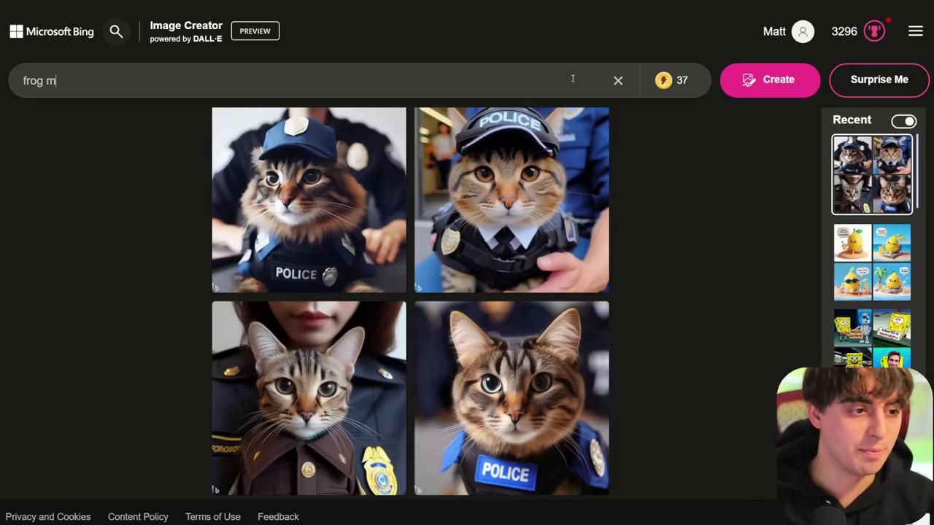
type("eme")
key("Return")
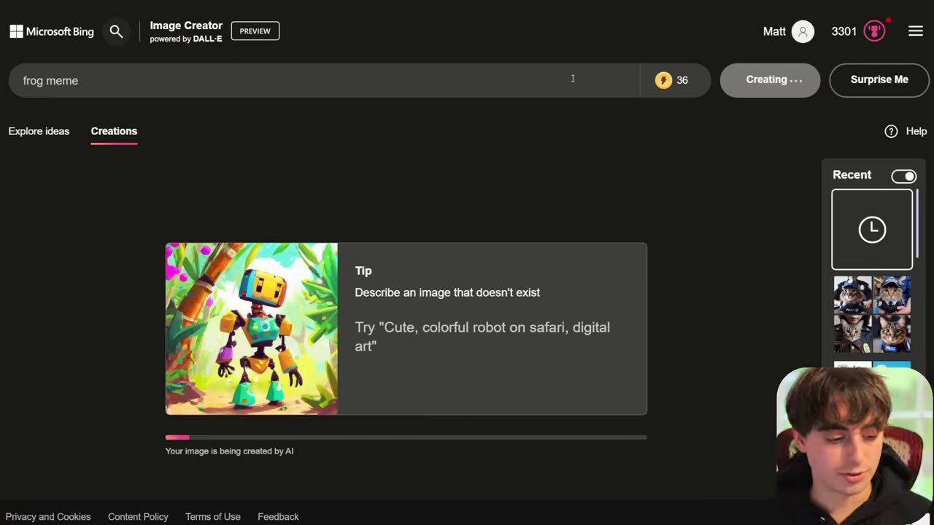
scroll(474, 233, "down", 2)
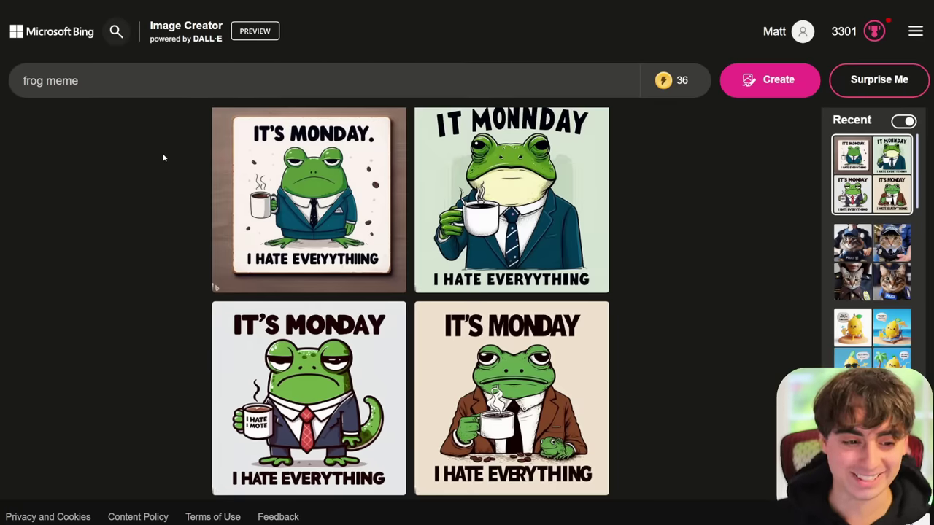
scroll(408, 240, "up", 1)
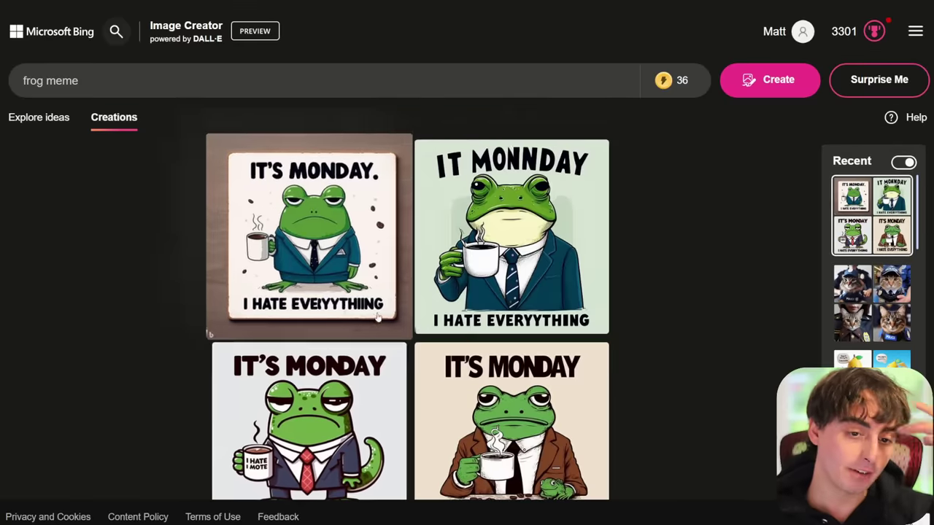
scroll(474, 292, "down", 1)
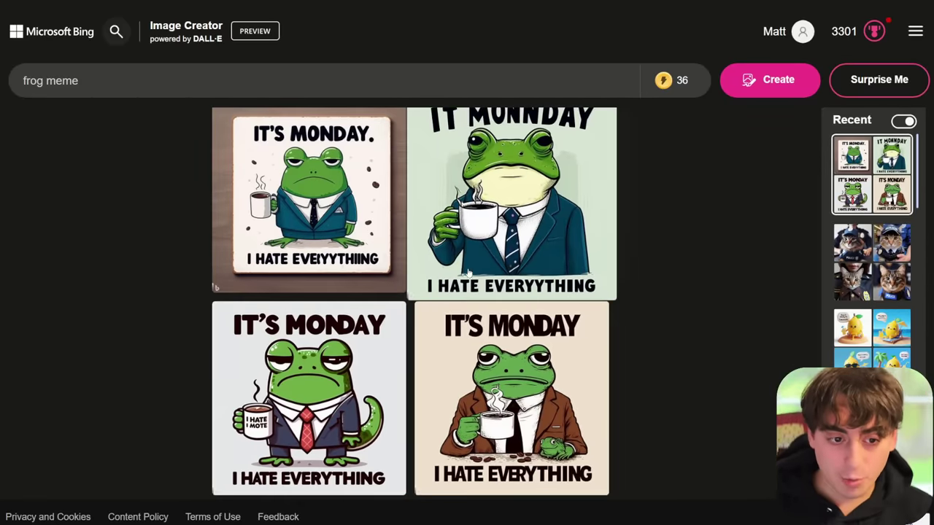
scroll(470, 273, "up", 1)
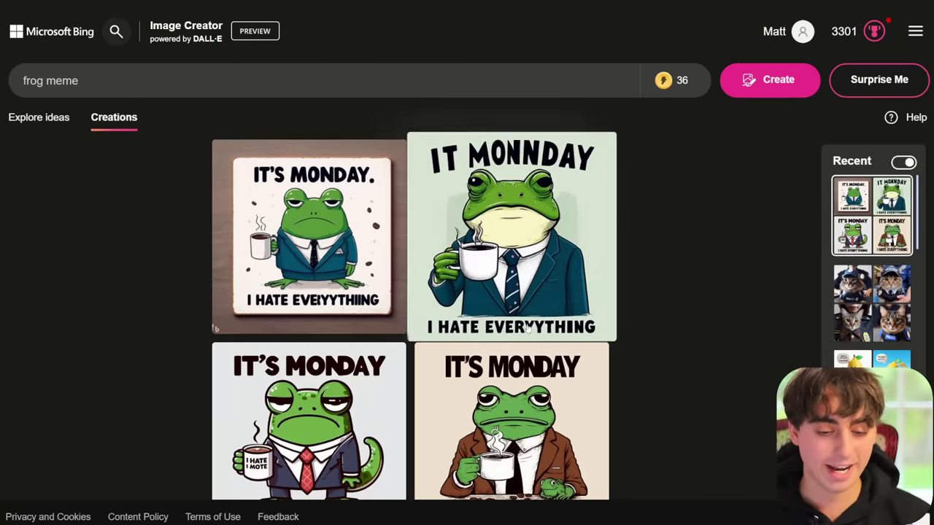
scroll(528, 330, "down", 1)
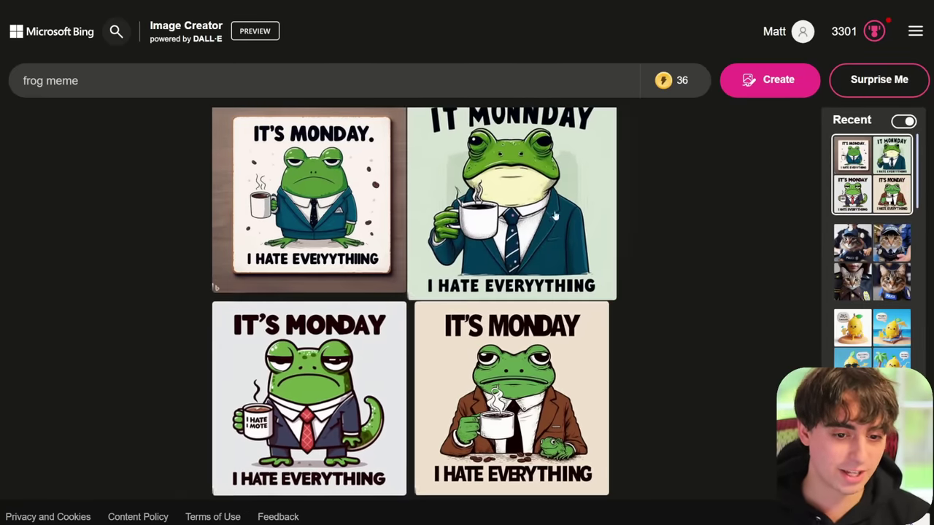
scroll(677, 395, "up", 1)
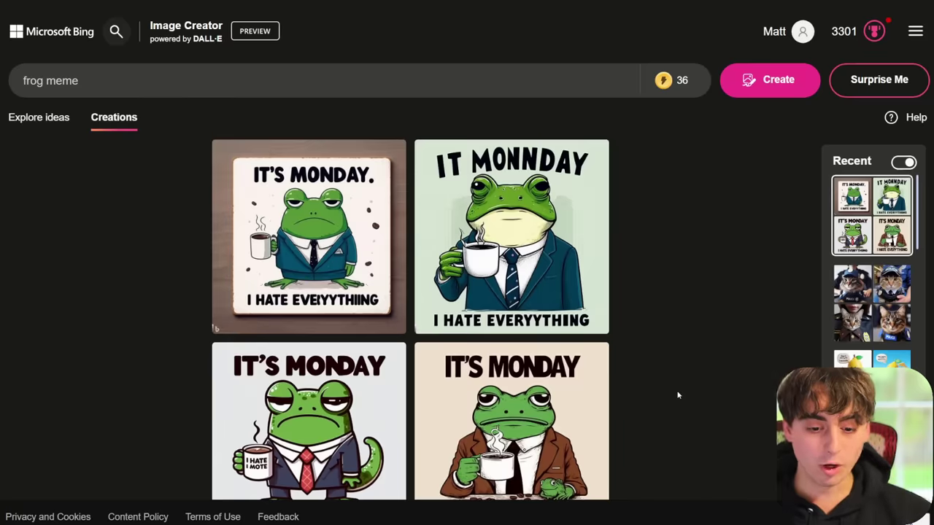
scroll(677, 395, "down", 1)
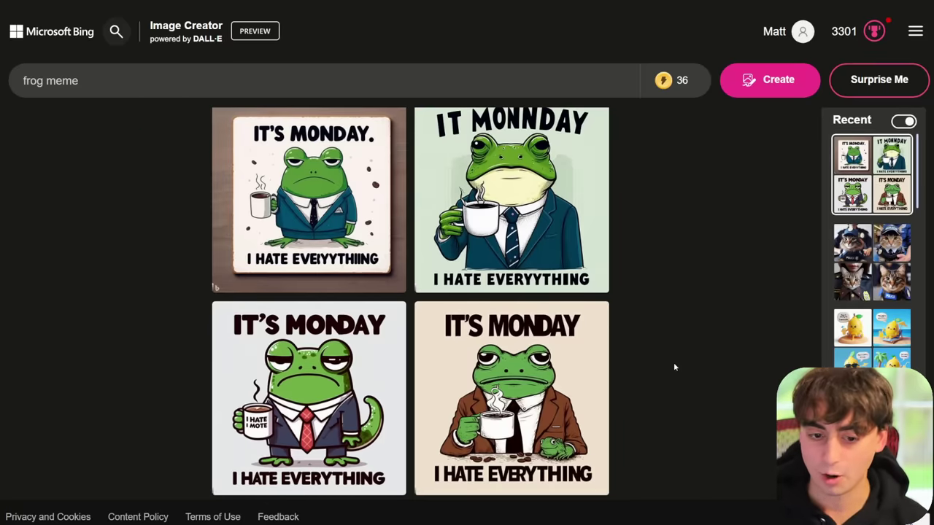
left_click(202, 73)
left_click(203, 73)
left_click_drag(203, 73, 20, 81)
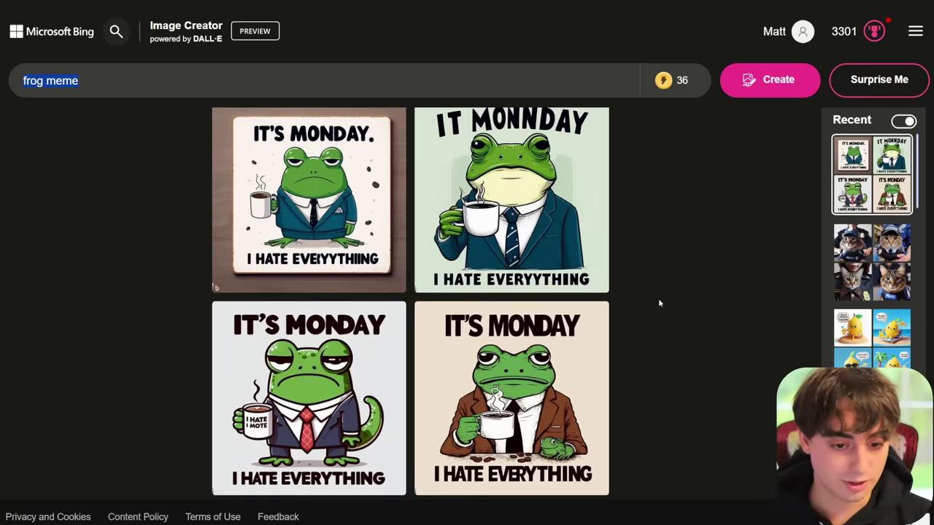
Replace 'frog meme' with 'dream' in the prompt and generate the neon waterfall landscapes
scroll(752, 267, "up", 2)
left_click(150, 81)
left_click_drag(151, 80, 23, 80)
key("BackSpace")
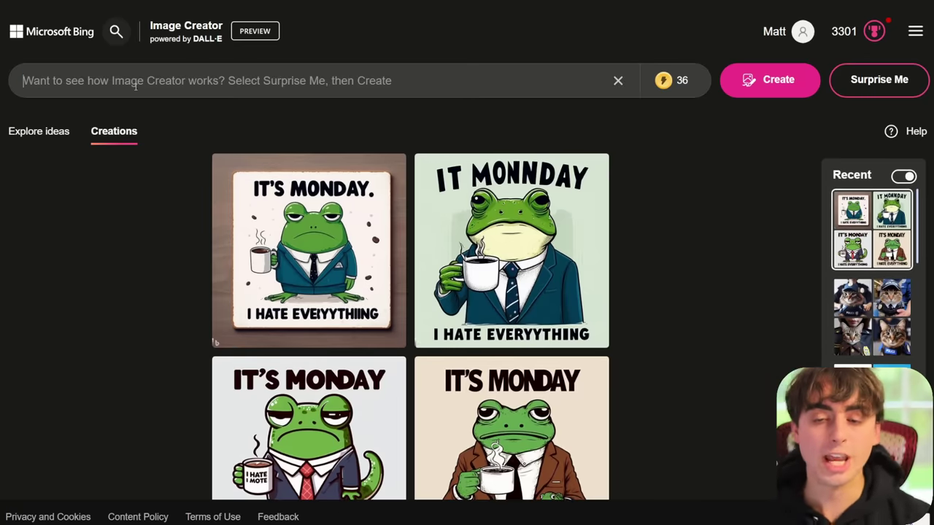
type("dream")
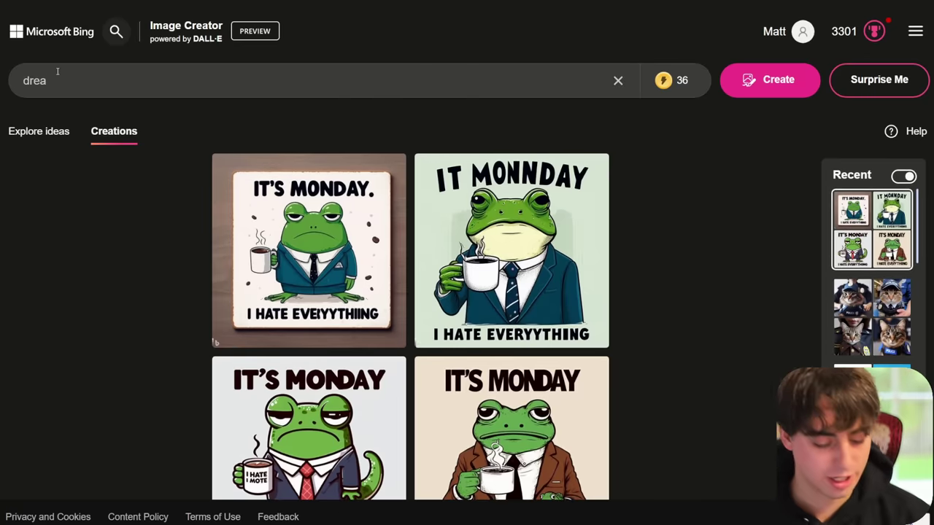
left_click(761, 79)
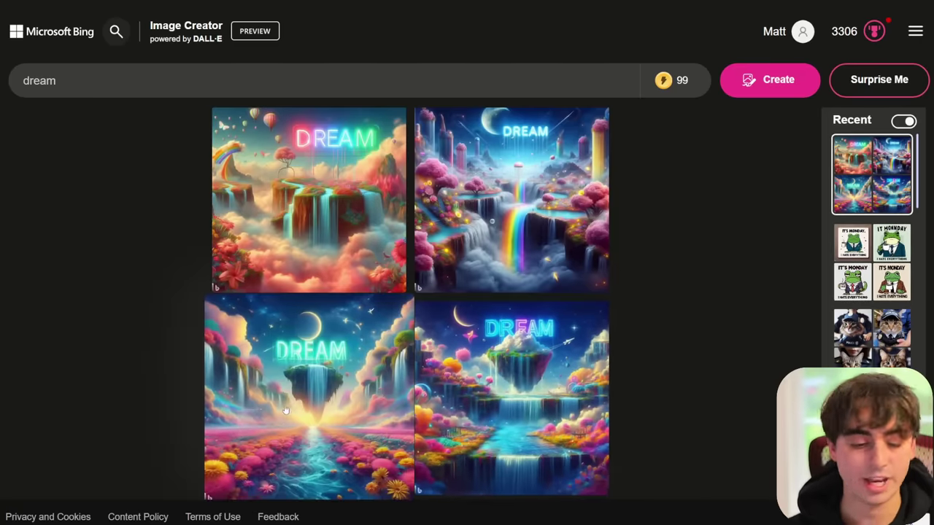
left_click(284, 411)
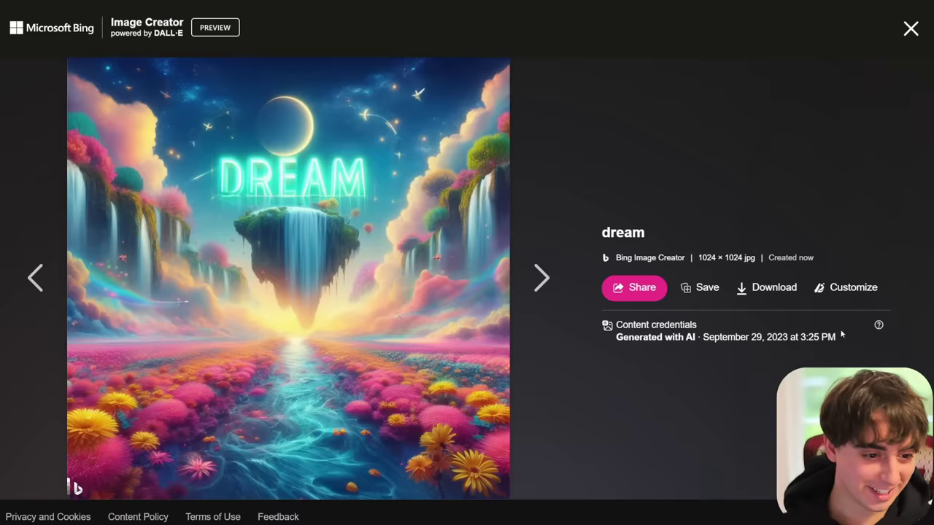
left_click(555, 280)
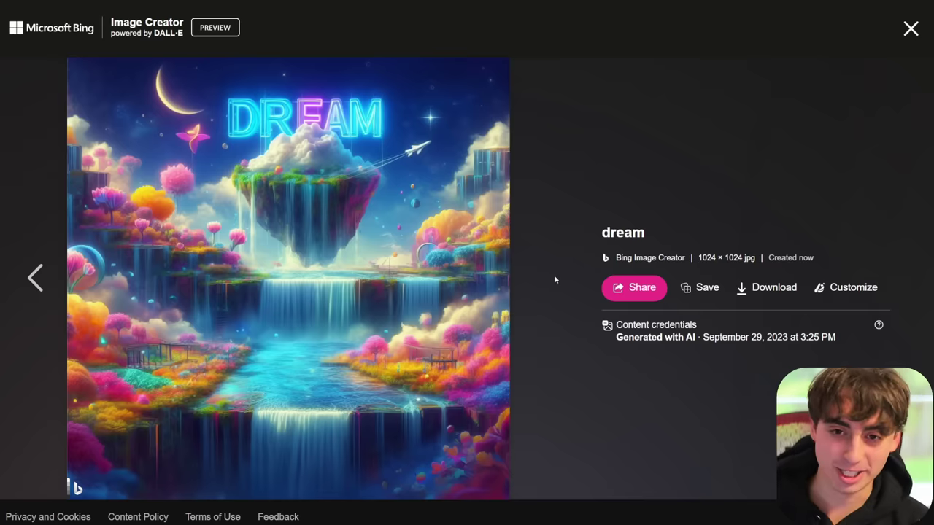
left_click(35, 282)
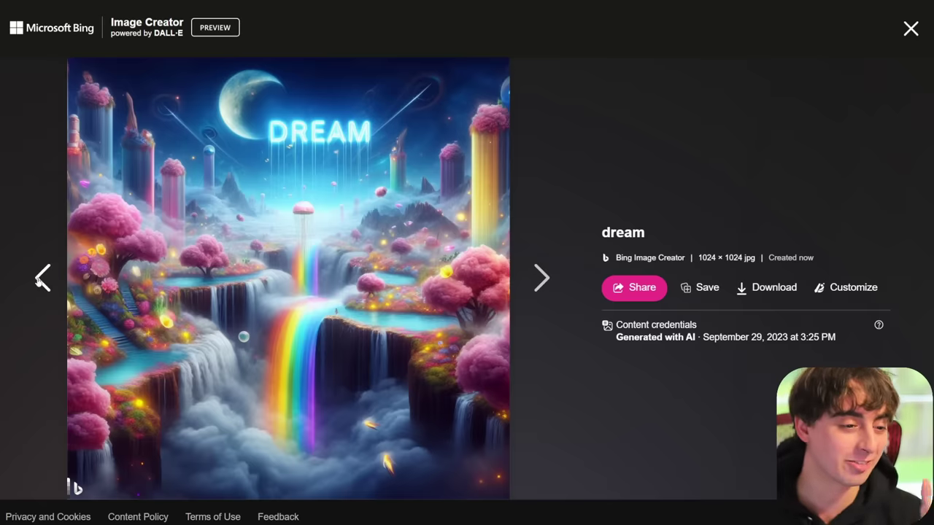
left_click(40, 281)
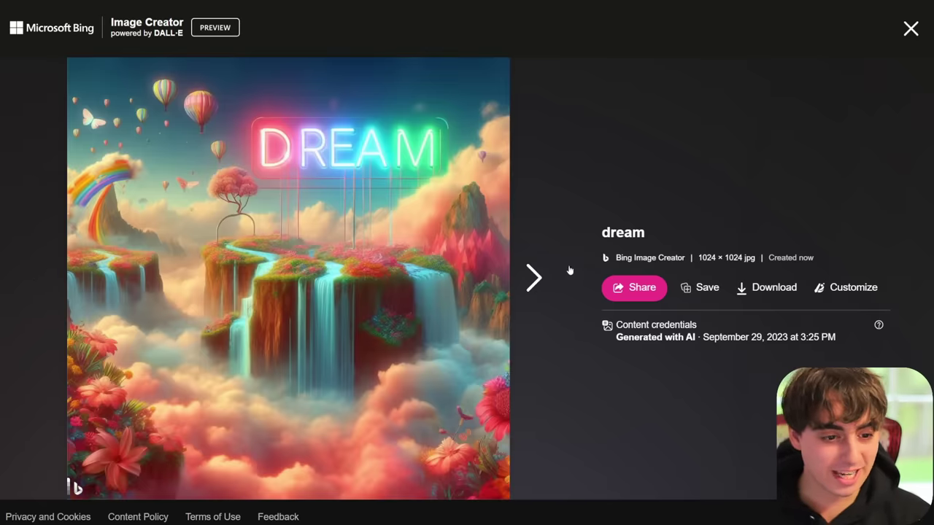
left_click(911, 28)
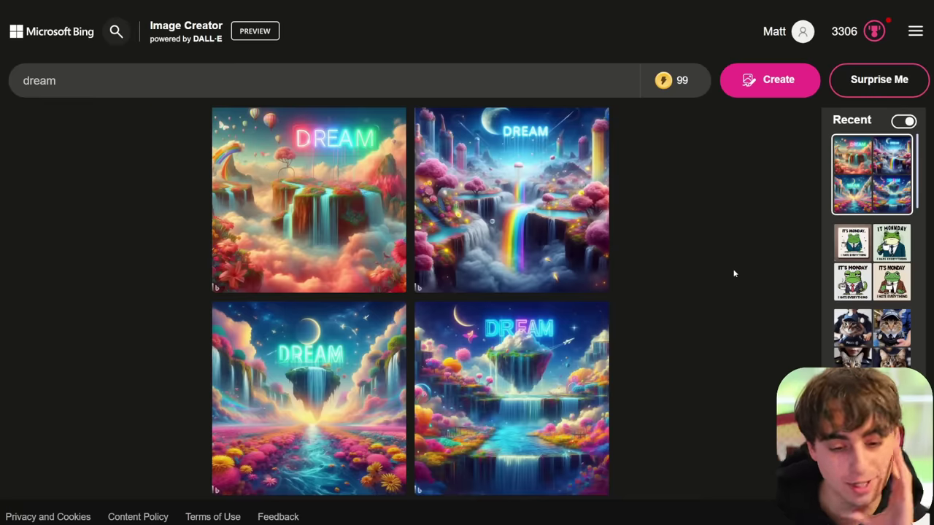
Clear the dream prompt and paste the long avocado therapy-scene prompt
mouse_move(673, 87)
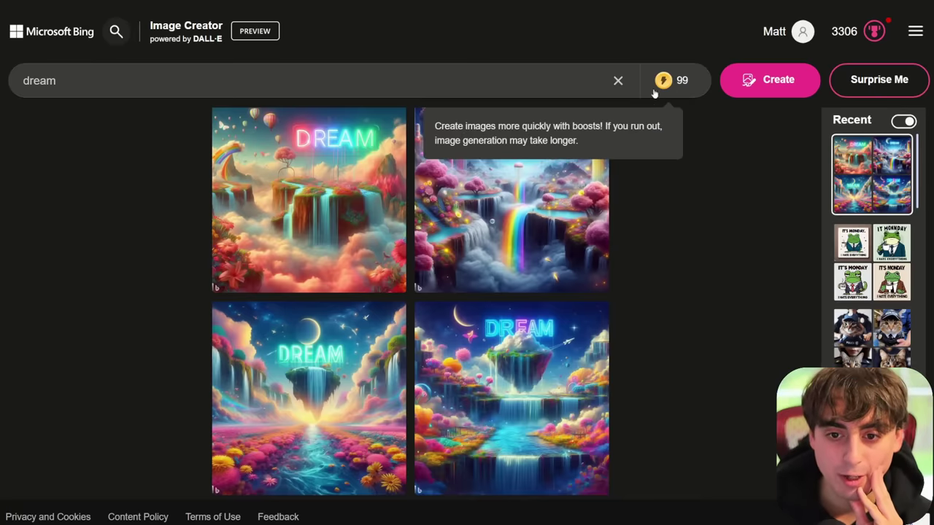
left_click(618, 81)
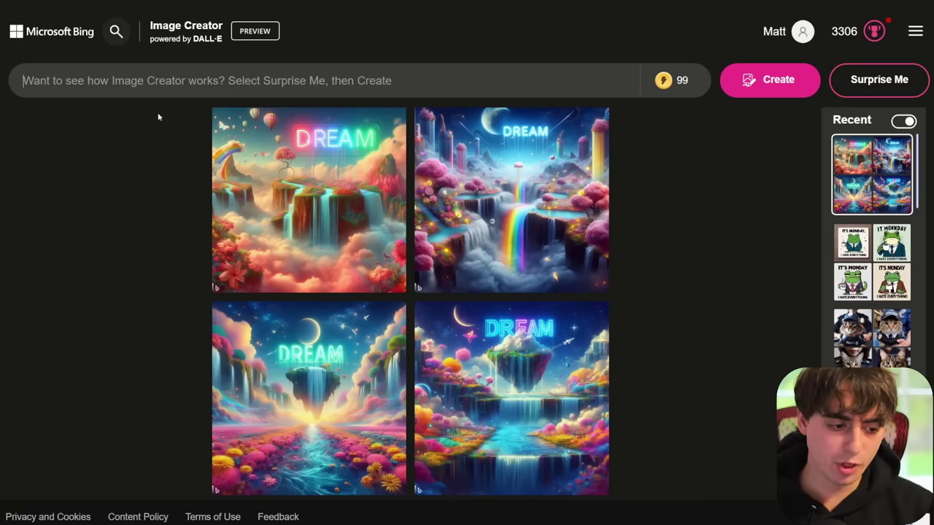
key("ctrl+v")
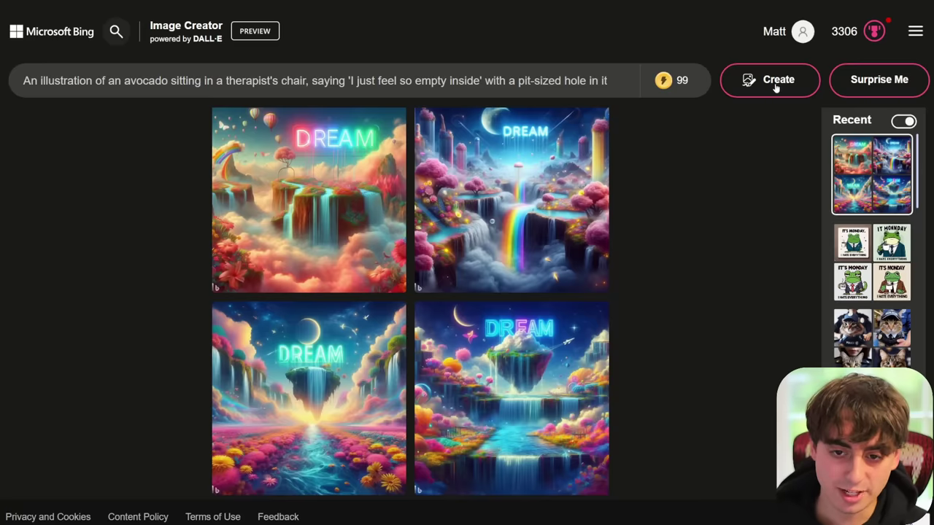
Generate four avocado-in-therapy cartoons with the 'I just feel so empty inside' speech bubble
left_click(775, 87)
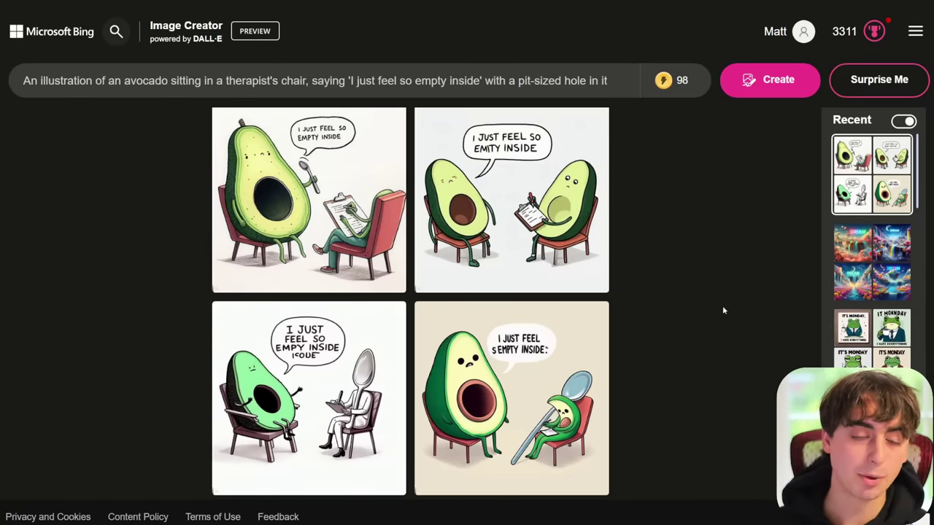
Rerun the avocado therapist prompt twice to produce more image batches
key("Return")
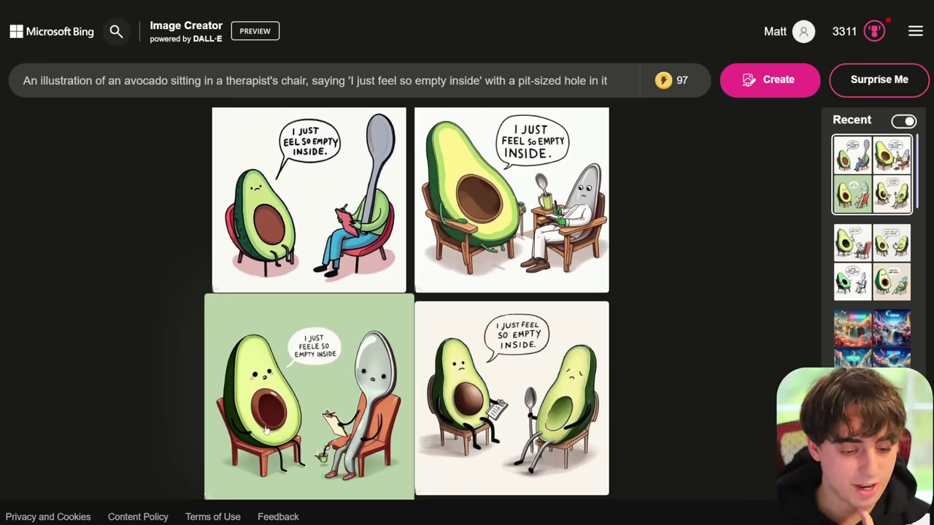
left_click(778, 84)
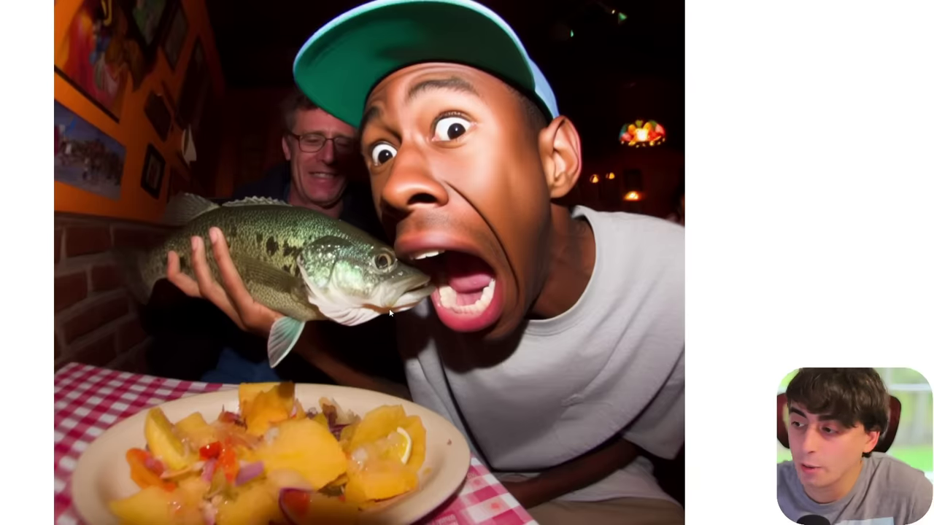
Scroll the Discord channel past the fish, krill and sneaker images to the Mario painting
scroll(391, 314, "up", 1)
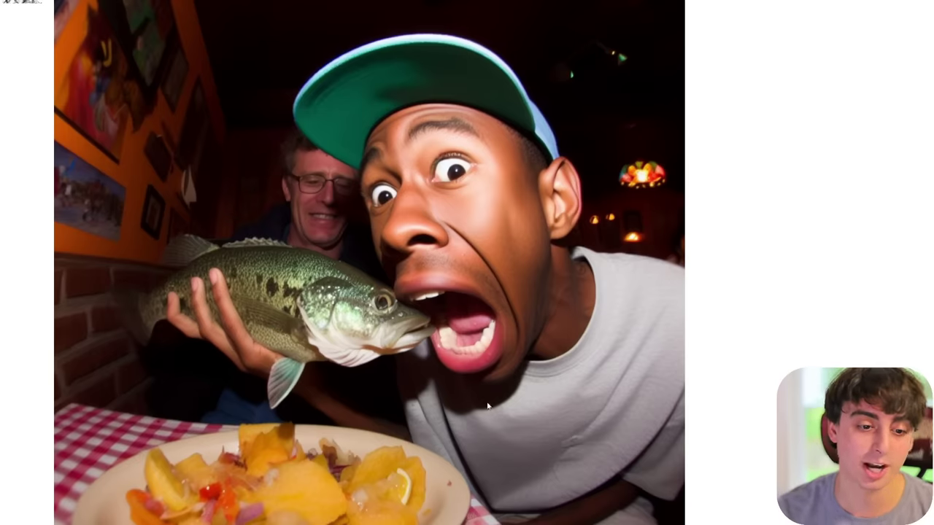
scroll(474, 367, "down", 10)
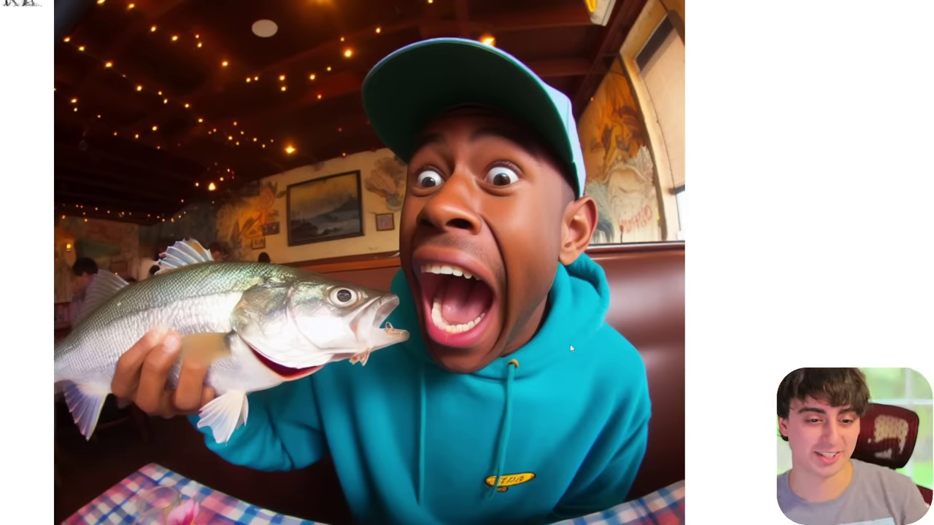
scroll(497, 411, "down", 10)
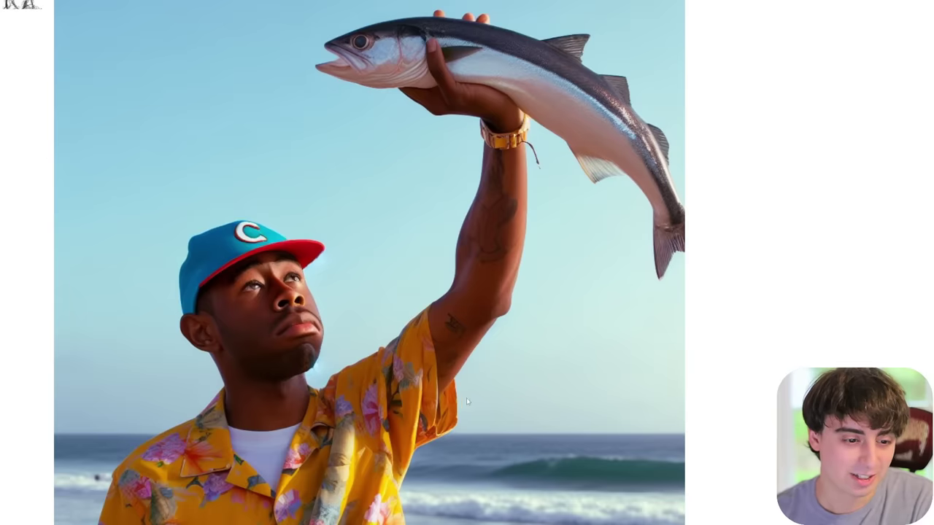
scroll(481, 397, "down", 10)
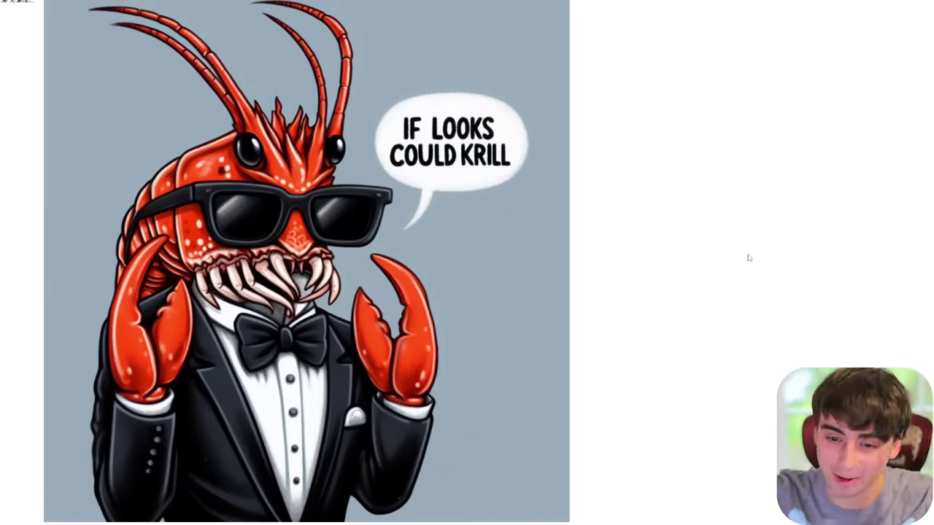
scroll(586, 236, "down", 5)
scroll(586, 236, "up", 1)
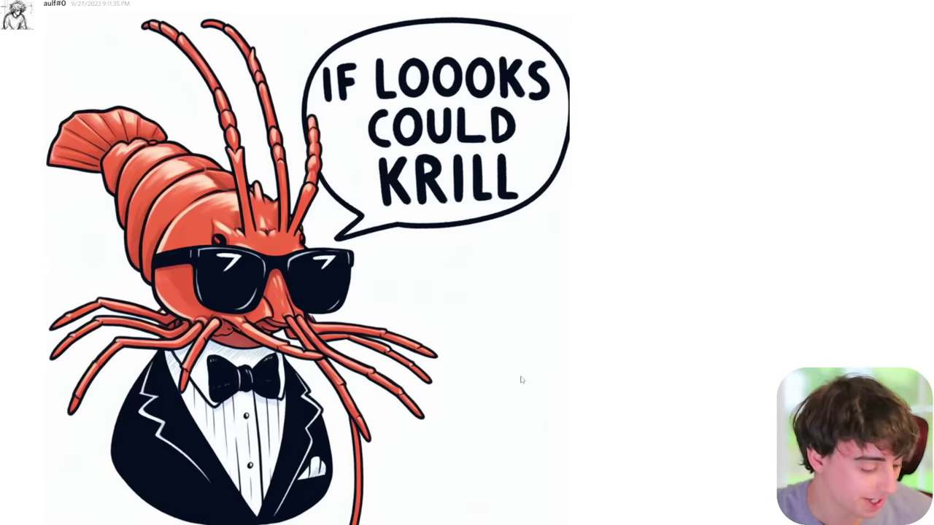
scroll(521, 379, "down", 5)
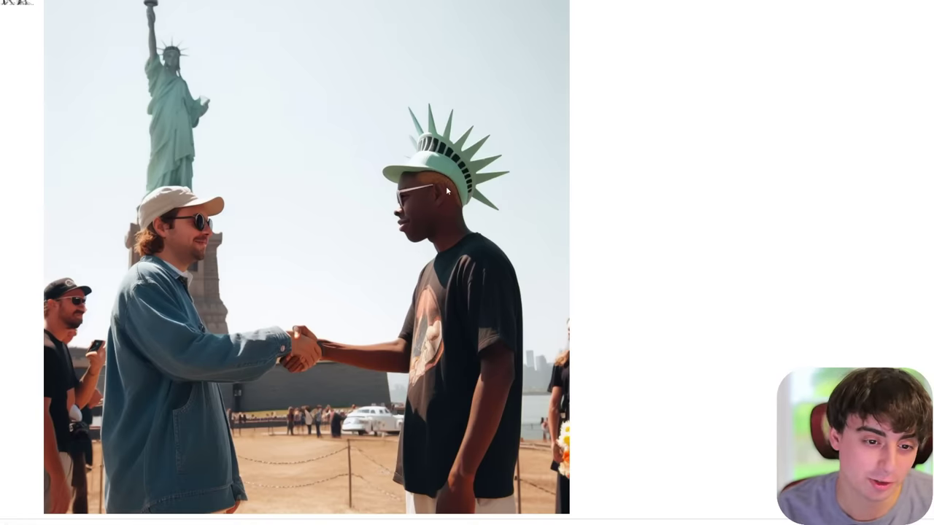
scroll(543, 291, "down", 5)
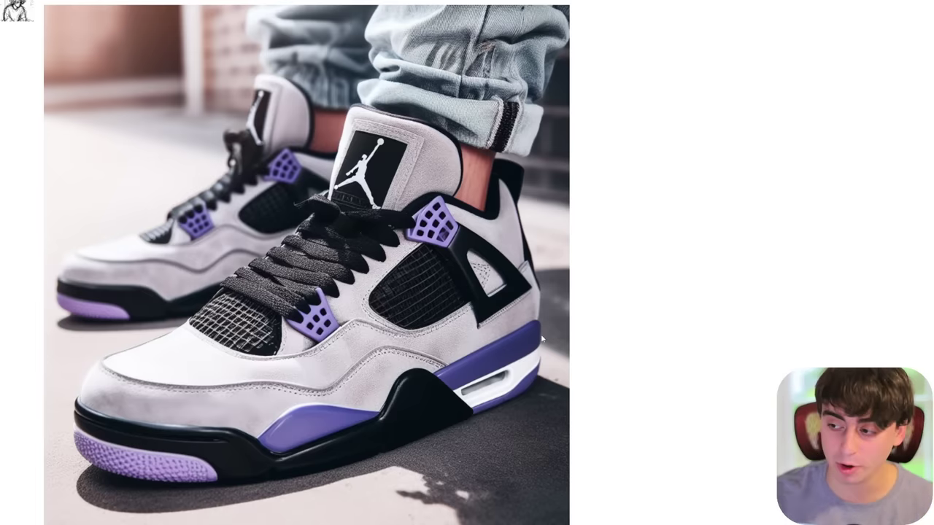
scroll(569, 226, "down", 5)
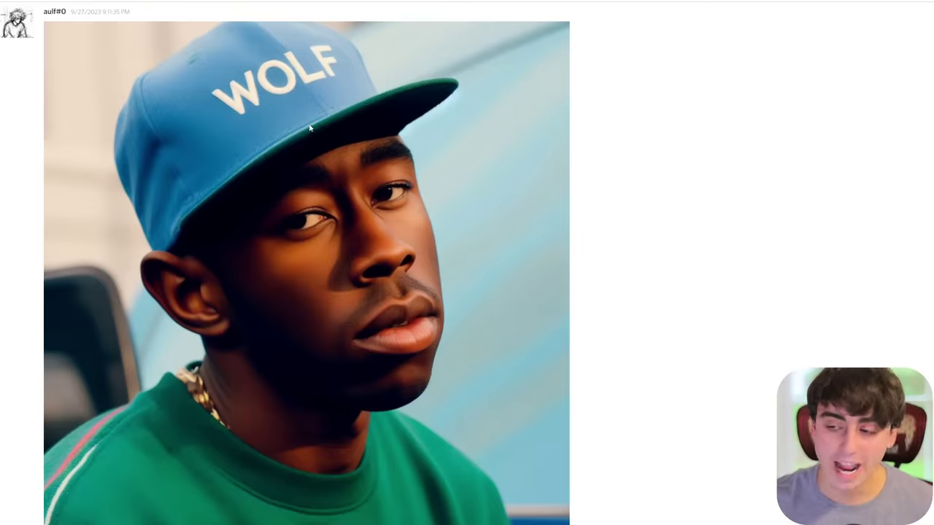
scroll(586, 266, "down", 3)
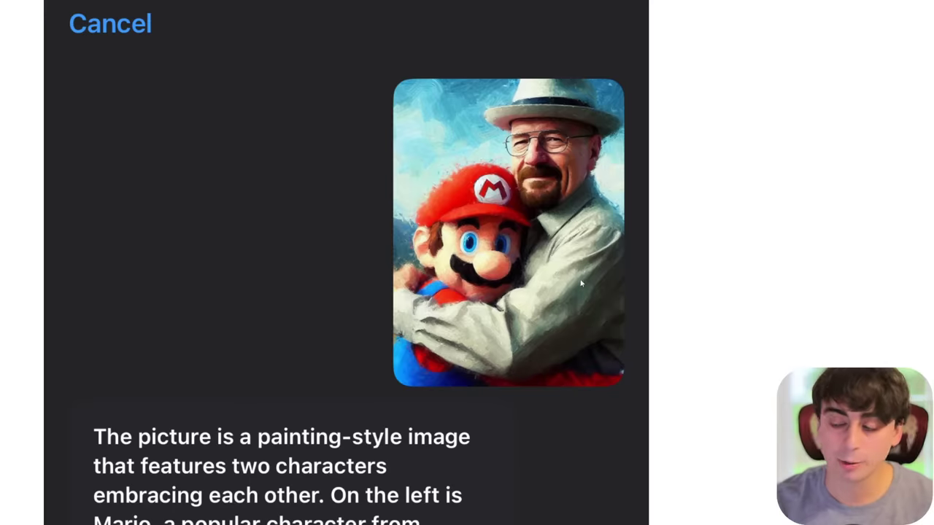